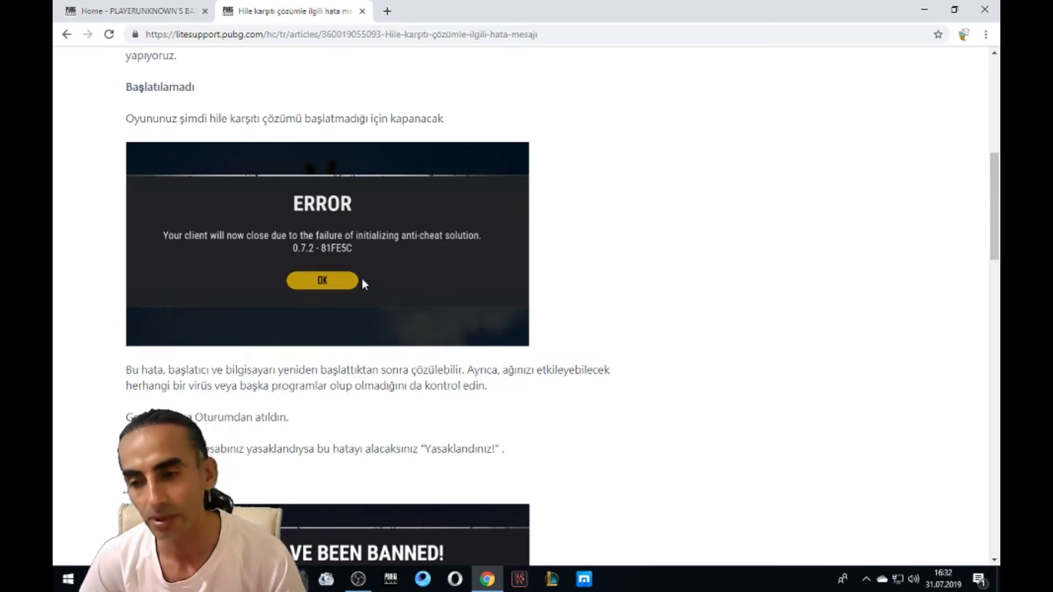
pyautogui.scroll(-3, 400, 356)
pyautogui.scroll(2, 403, 374)
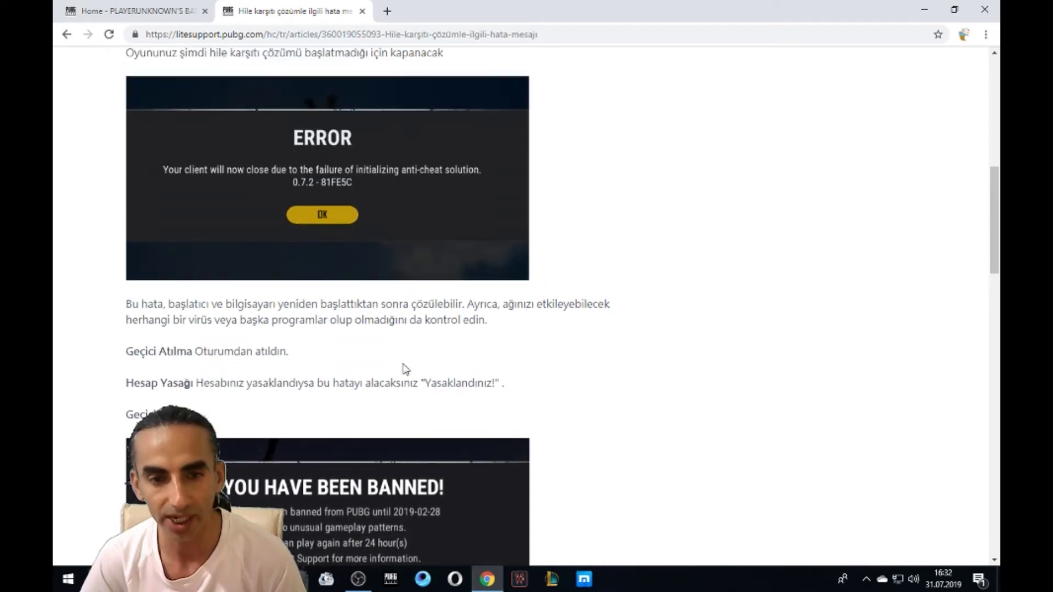
pyautogui.scroll(-2, 288, 366)
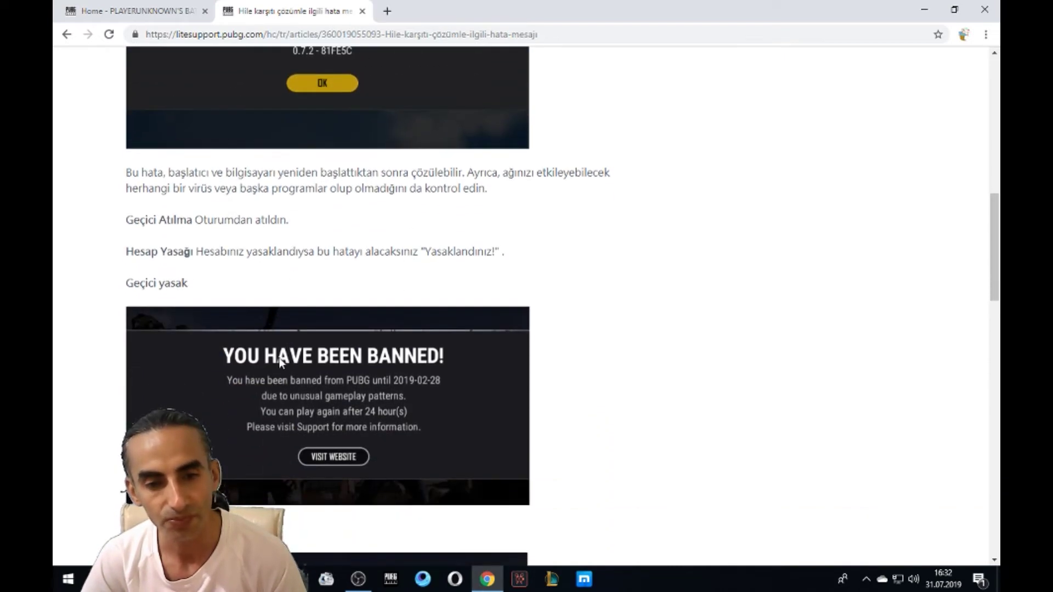
pyautogui.scroll(-1, 191, 333)
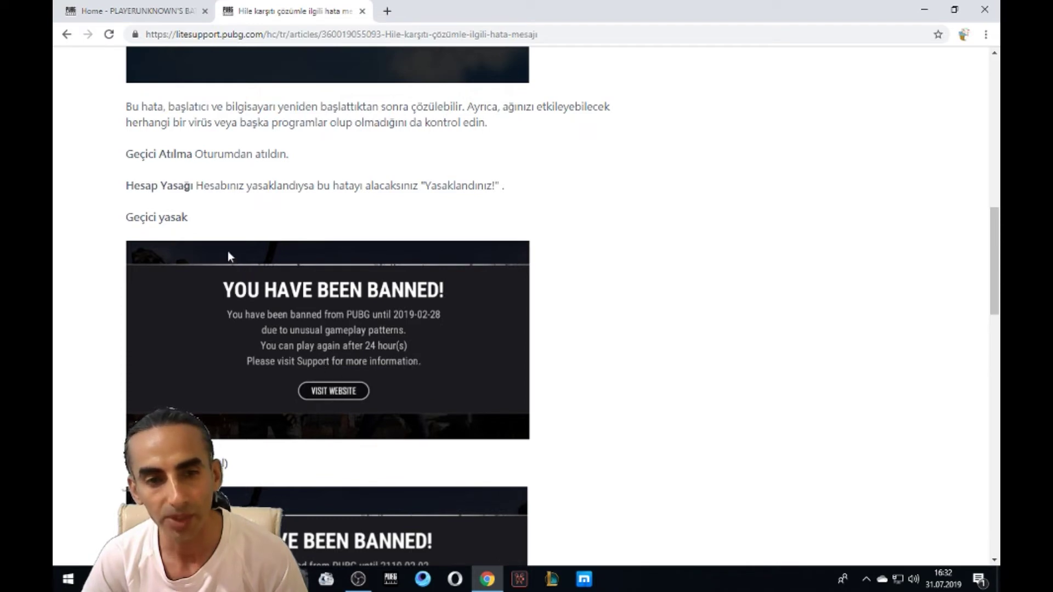
pyautogui.scroll(-5, 335, 303)
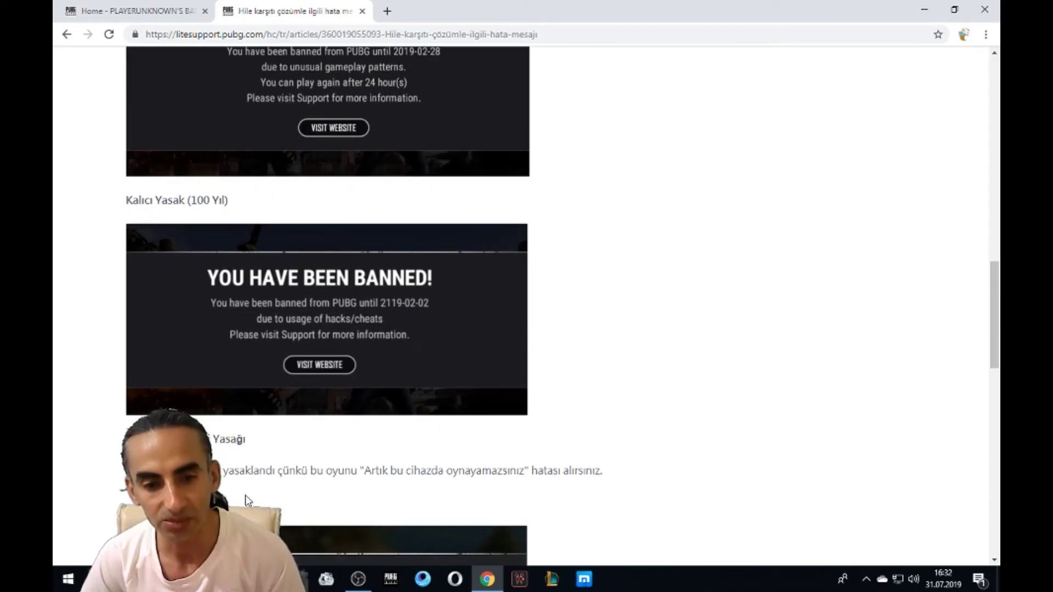
pyautogui.scroll(3, 336, 501)
pyautogui.scroll(2, 336, 494)
pyautogui.scroll(-10, 337, 495)
pyautogui.scroll(-6, 117, 415)
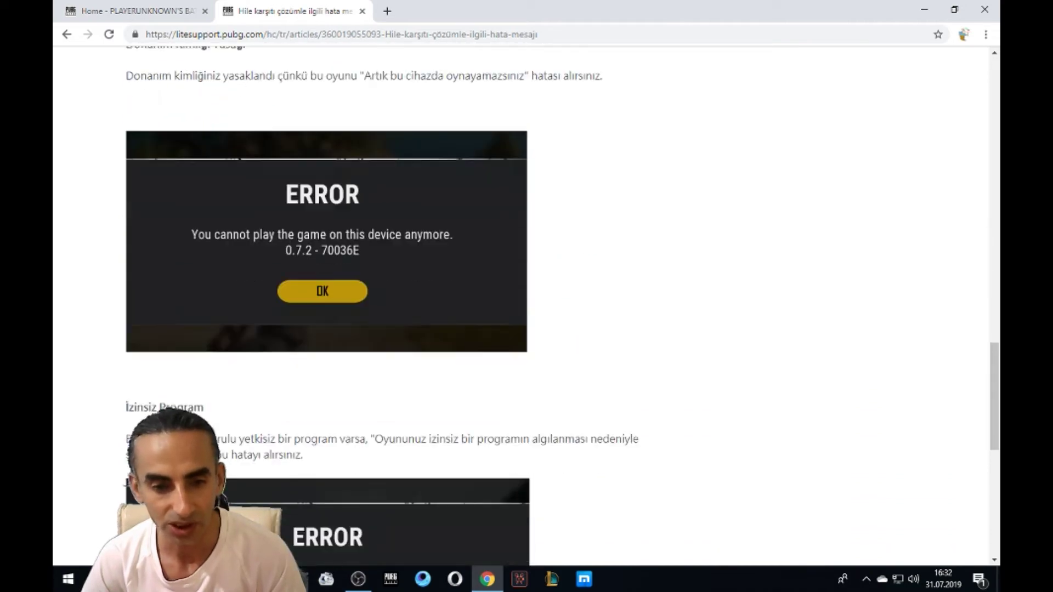
pyautogui.scroll(-2, 117, 415)
pyautogui.scroll(-3, 117, 415)
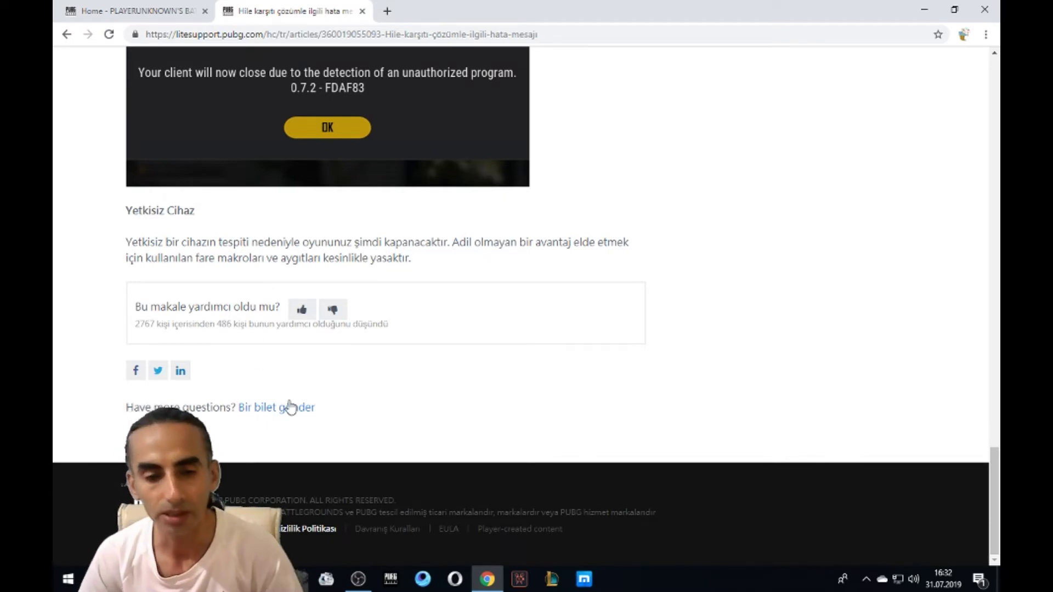
pyautogui.scroll(9, 400, 352)
pyautogui.scroll(10, 400, 353)
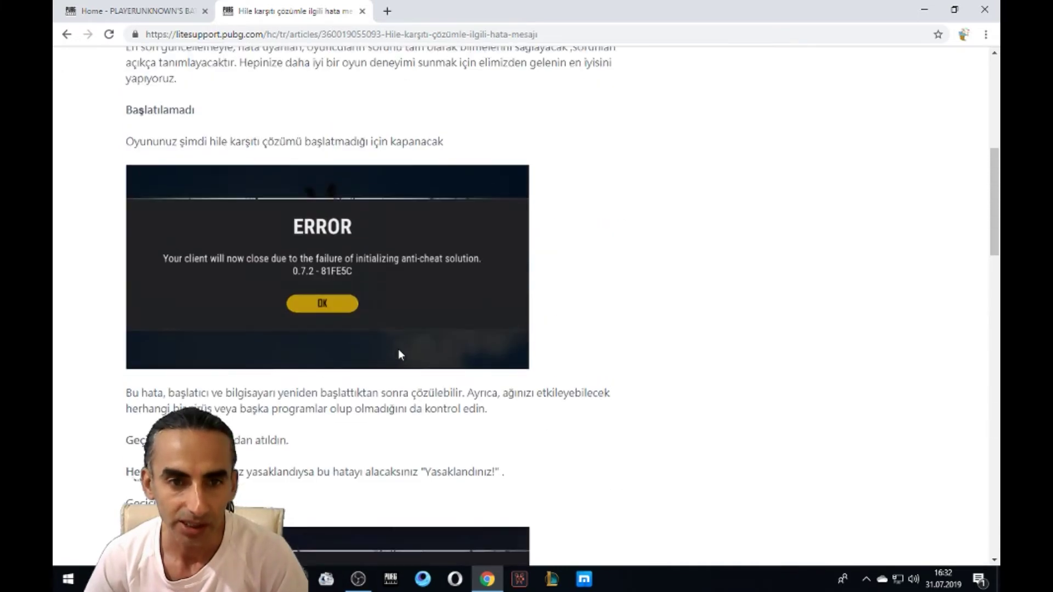
# Step: Reopen the anti-cheat article under Raporlar / Men Edilmiş and scroll to its Yetkisiz Cihaz section
pyautogui.click(362, 11)
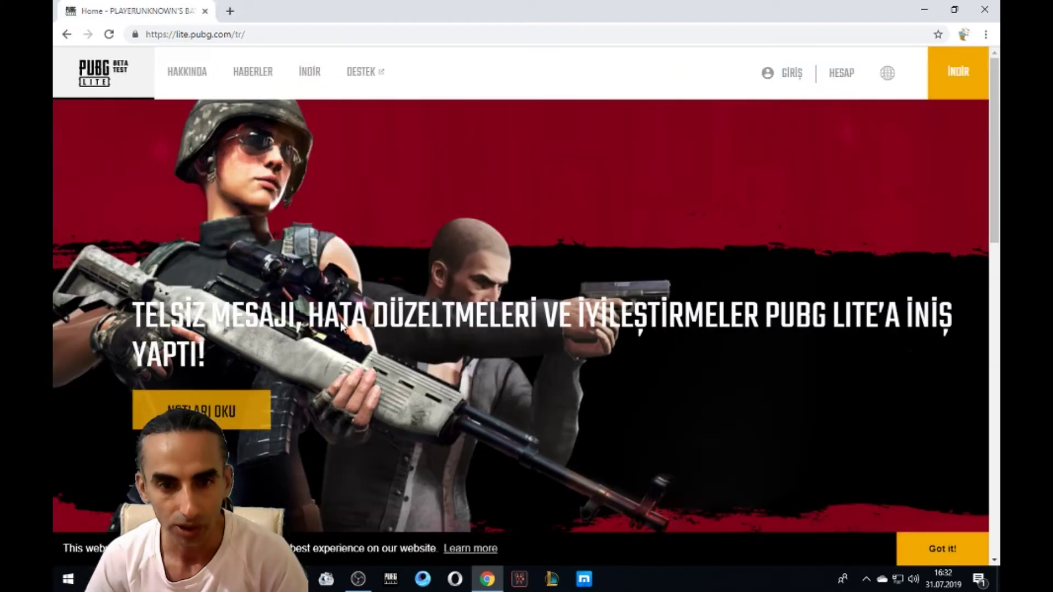
pyautogui.click(362, 78)
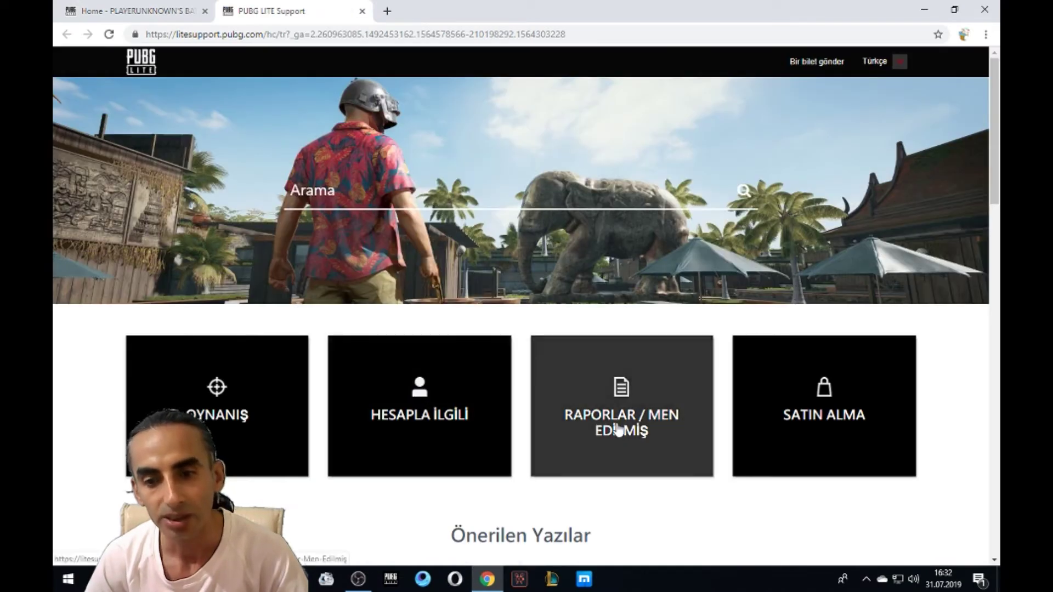
pyautogui.click(633, 436)
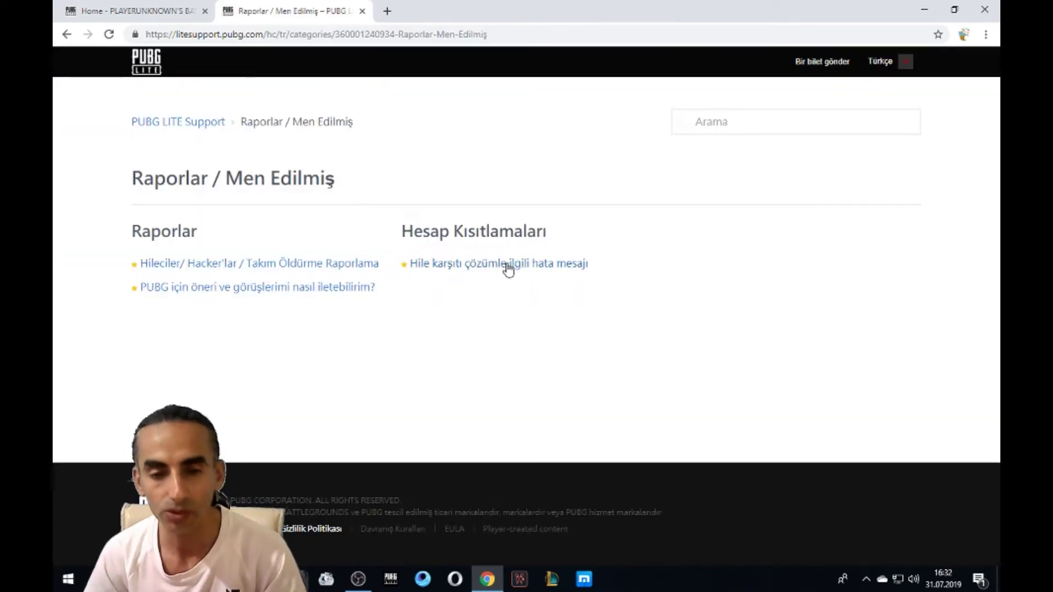
pyautogui.click(524, 264)
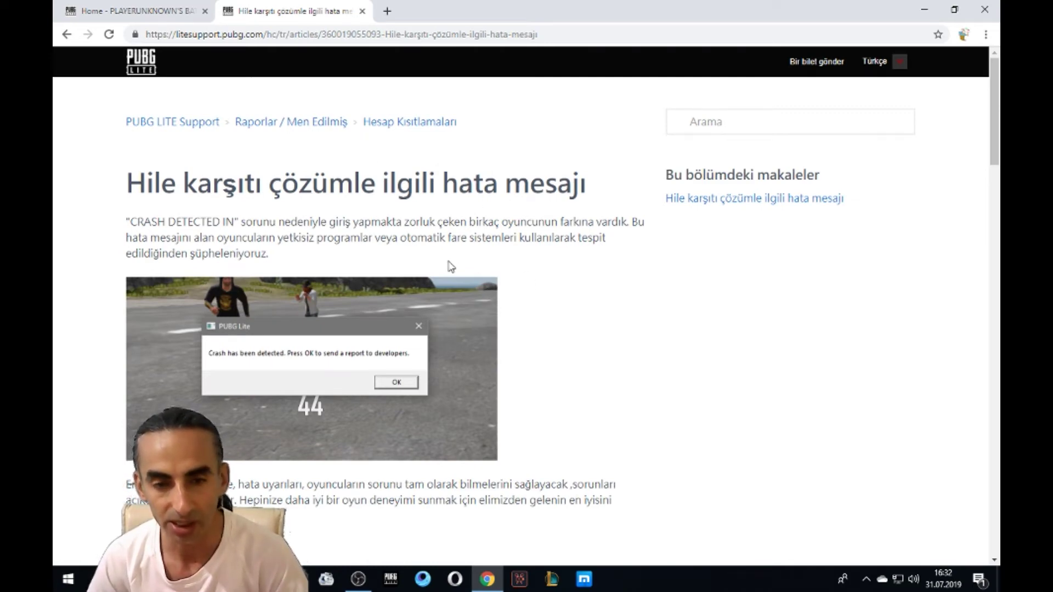
pyautogui.scroll(-5, 587, 309)
pyautogui.scroll(-20, 591, 311)
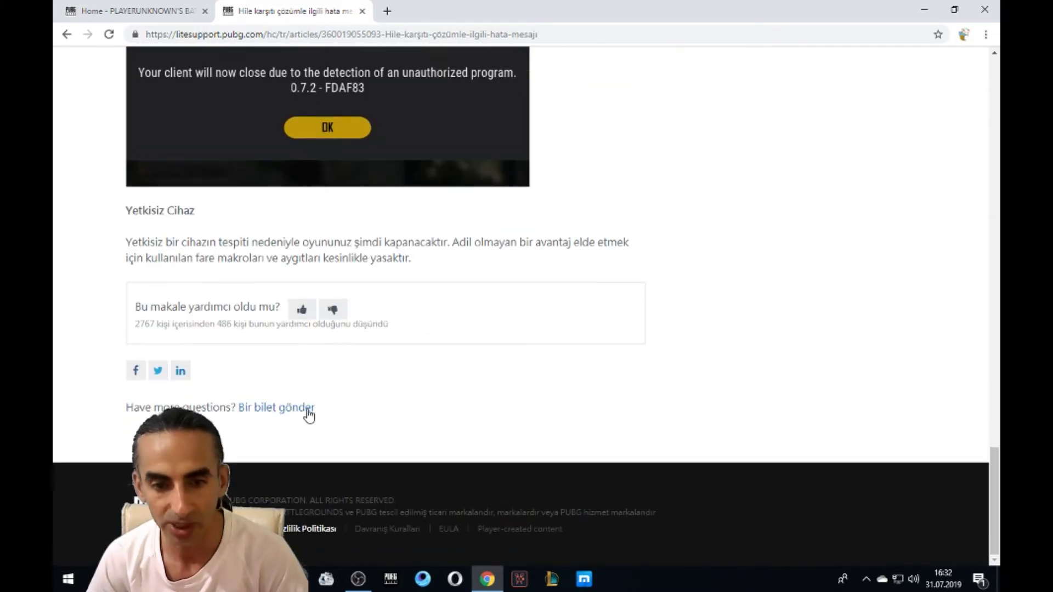
# Step: Open the 'Bir bilet gönder' ticket form and switch the site language to Türkçe
pyautogui.click(307, 408)
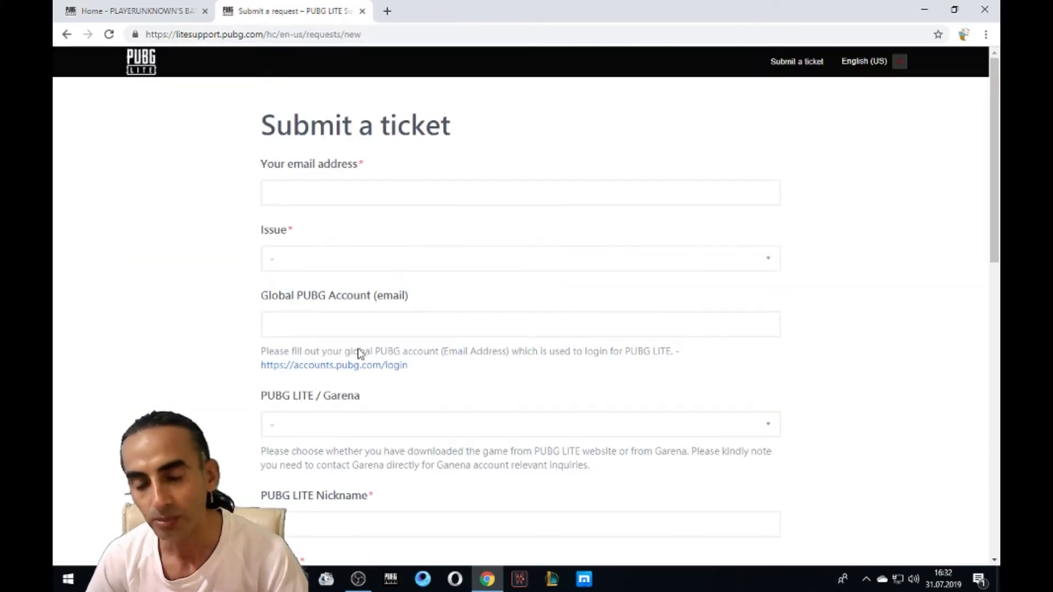
pyautogui.click(899, 63)
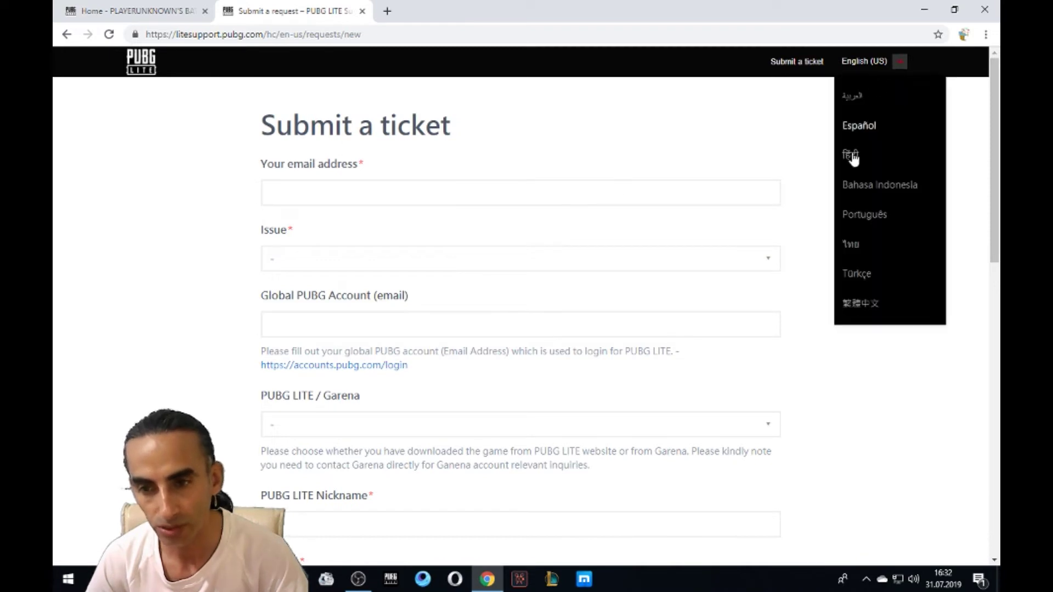
pyautogui.click(873, 274)
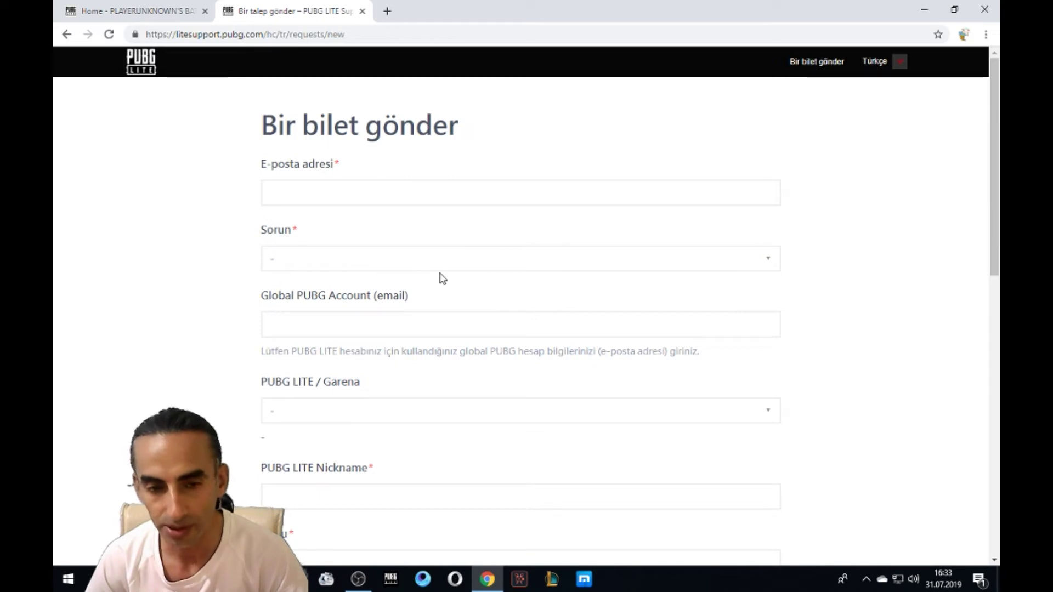
# Step: Look over the issue categories without choosing one, then scroll down the form
pyautogui.click(772, 266)
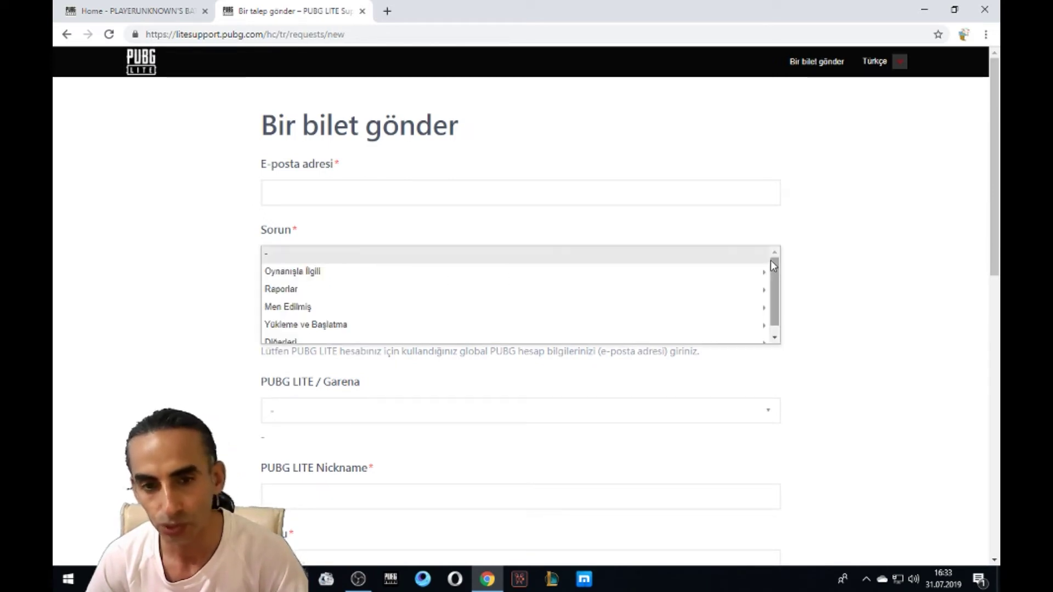
pyautogui.click(181, 250)
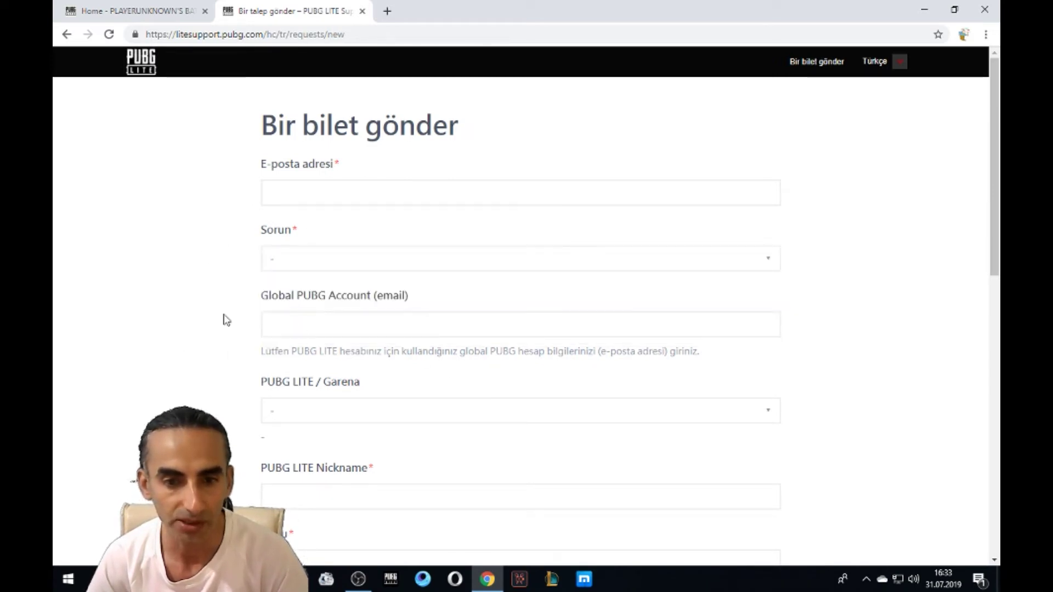
pyautogui.scroll(-1, 204, 298)
pyautogui.scroll(-2, 216, 277)
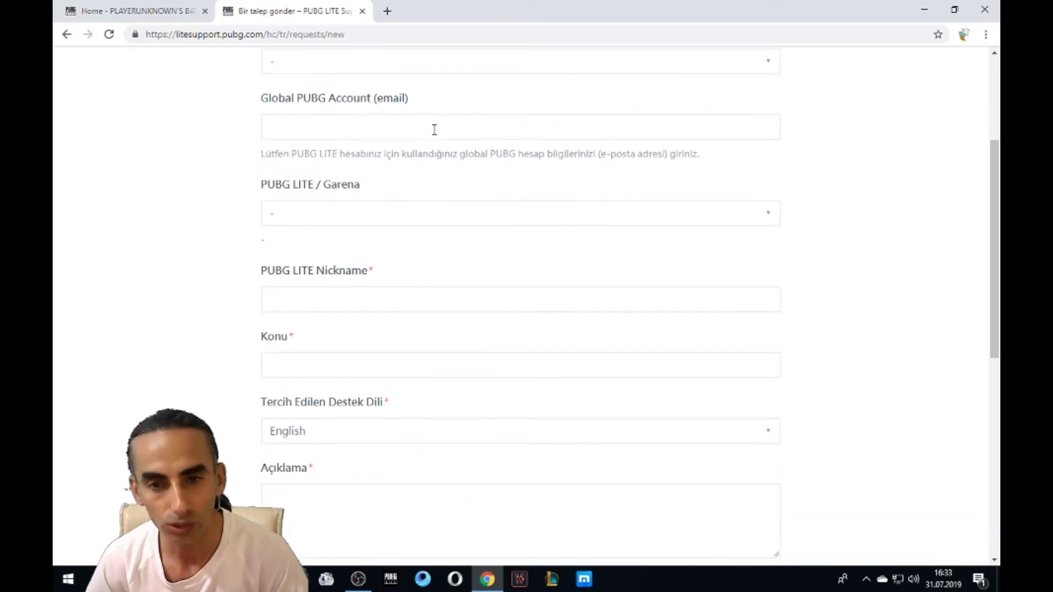
# Step: Choose 'PUBG LITE Website' in the PUBG LITE / Garena download source dropdown
pyautogui.scroll(-2, 212, 262)
pyautogui.scroll(2, 534, 223)
pyautogui.click(768, 223)
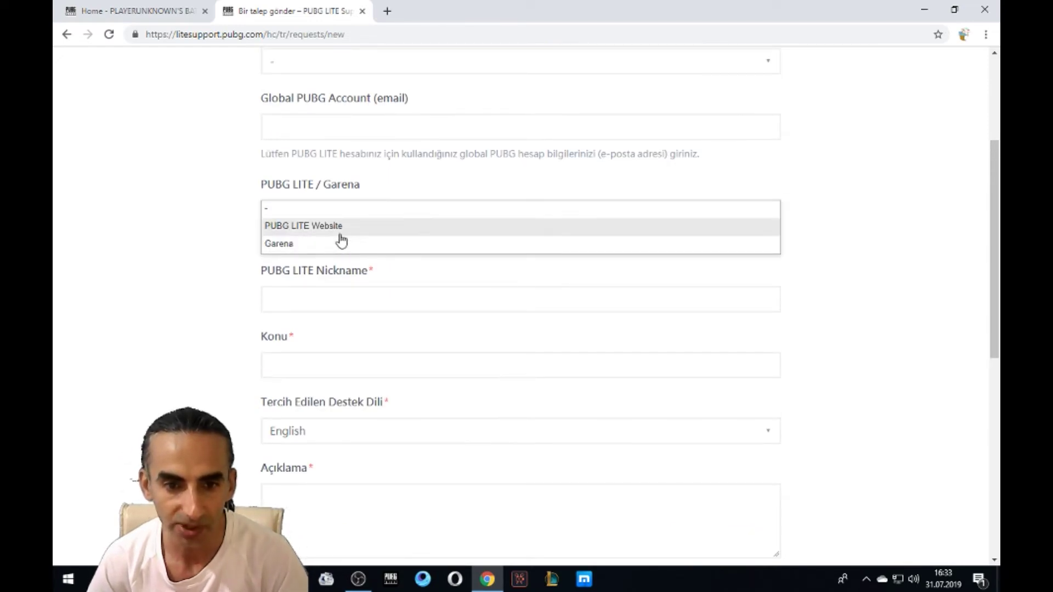
pyautogui.click(201, 198)
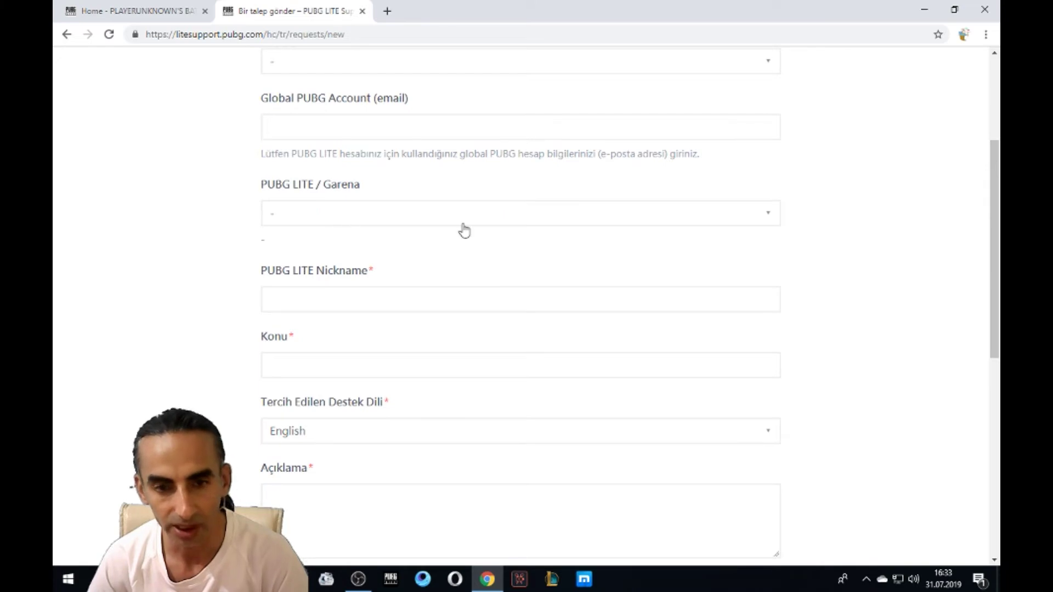
pyautogui.click(768, 215)
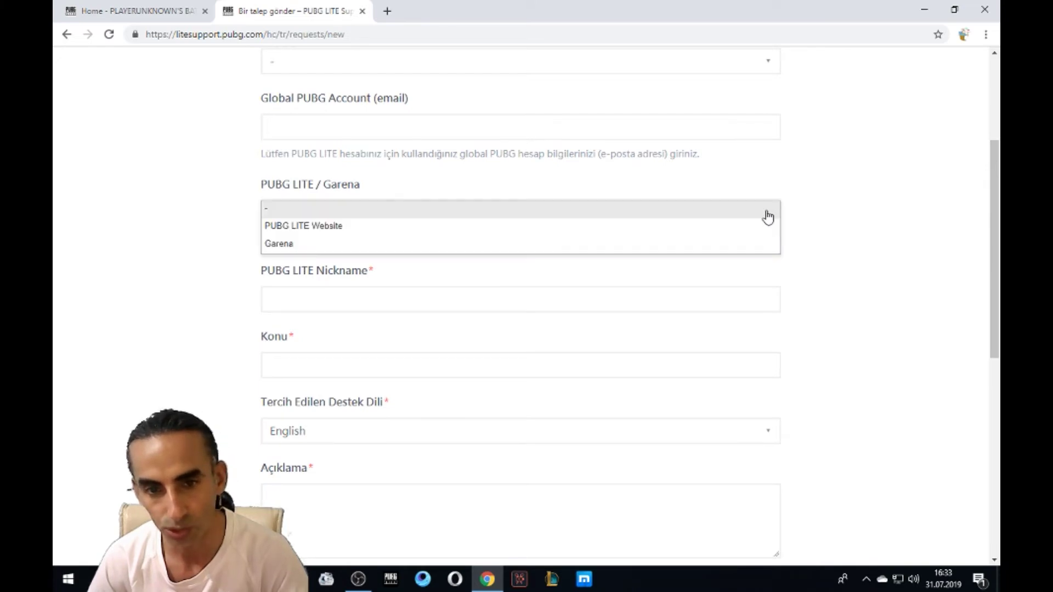
pyautogui.click(377, 233)
# Step: Set Tercih Edilen Destek Dili to Türkçe, leaving nickname, subject and description empty
pyautogui.click(363, 301)
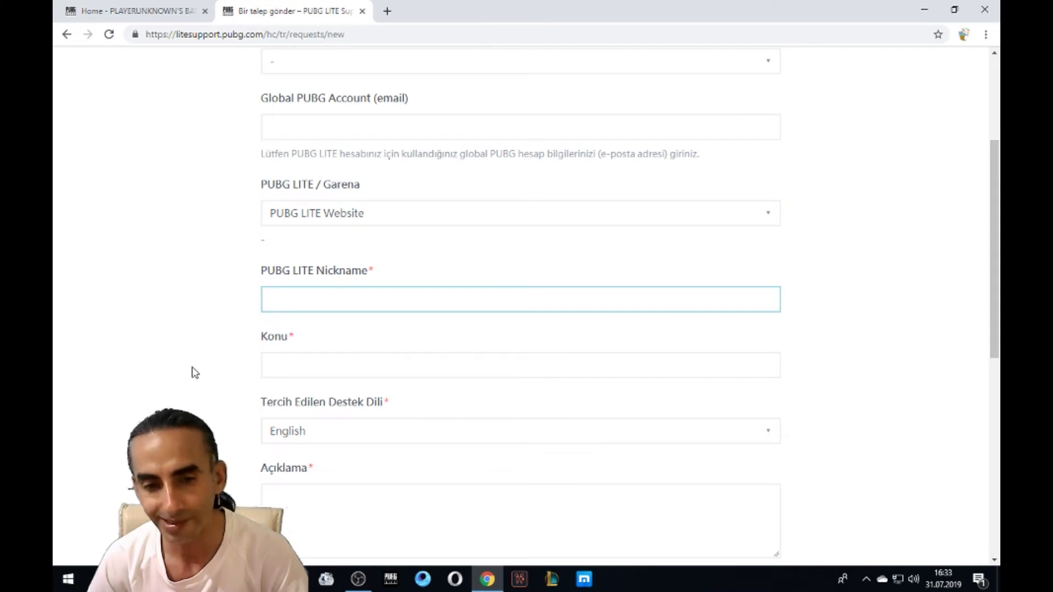
pyautogui.scroll(-1, 193, 371)
pyautogui.click(325, 305)
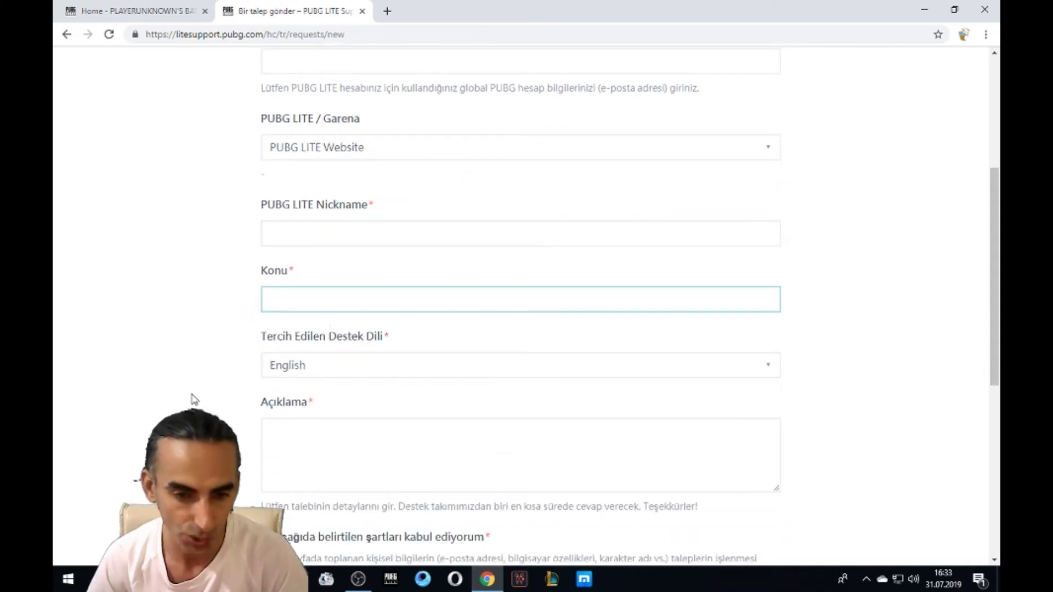
pyautogui.scroll(-1, 651, 313)
pyautogui.click(752, 306)
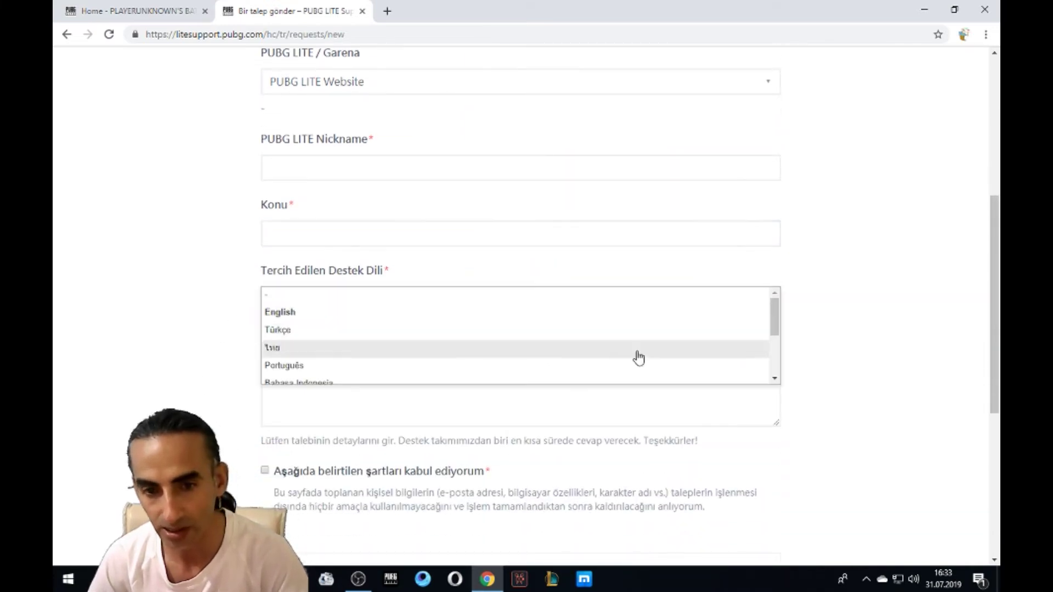
pyautogui.click(432, 330)
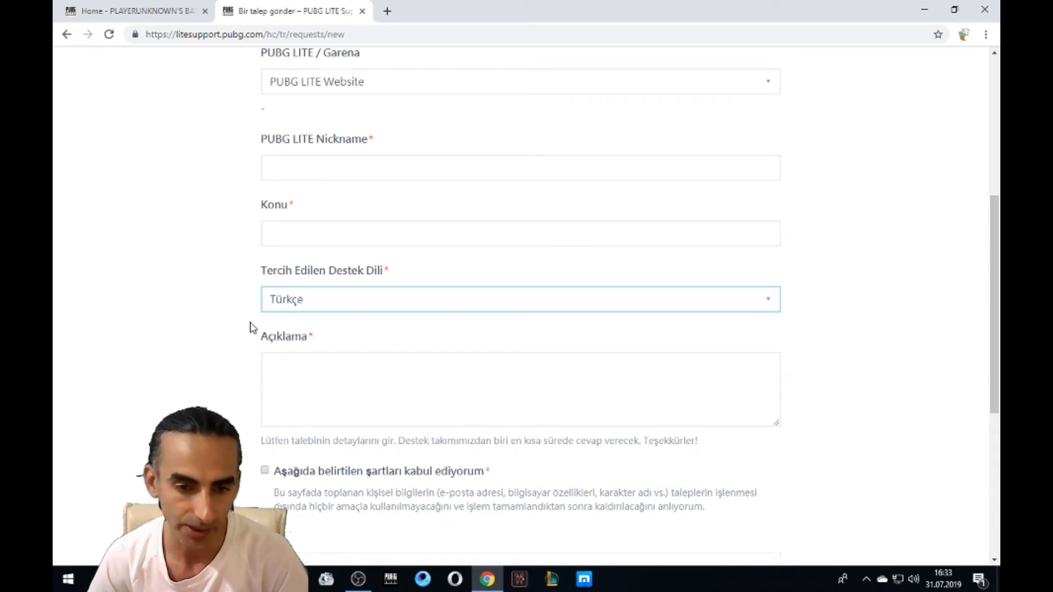
pyautogui.scroll(-1, 231, 398)
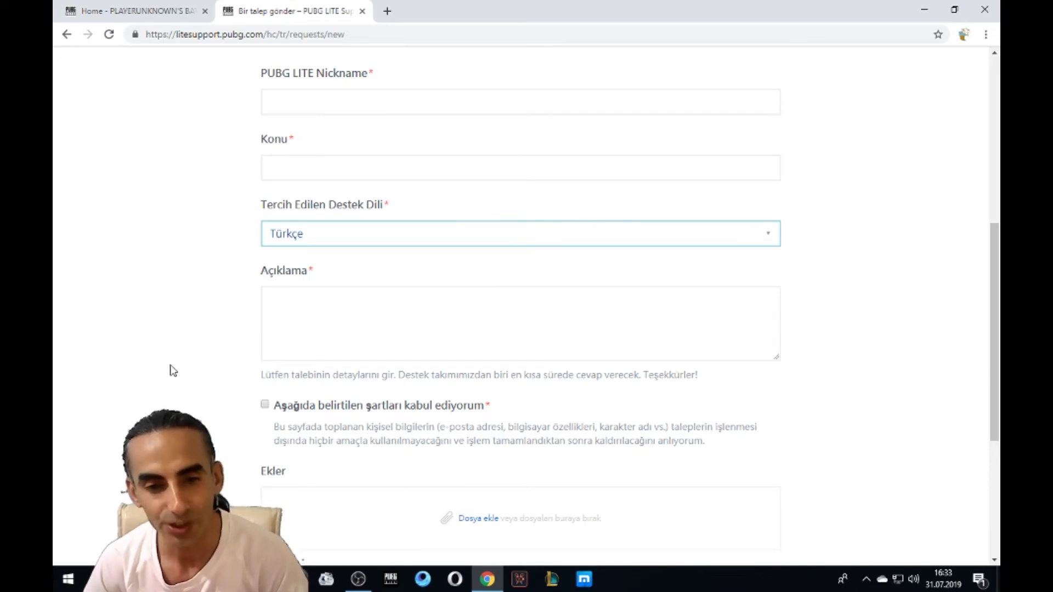
pyautogui.click(303, 311)
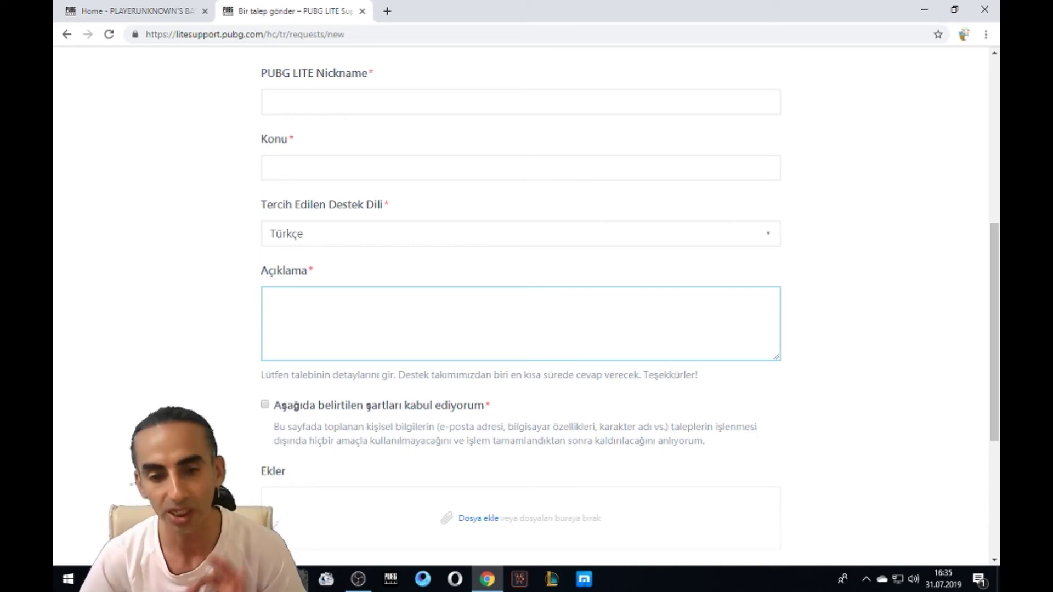
pyautogui.scroll(7, 521, 302)
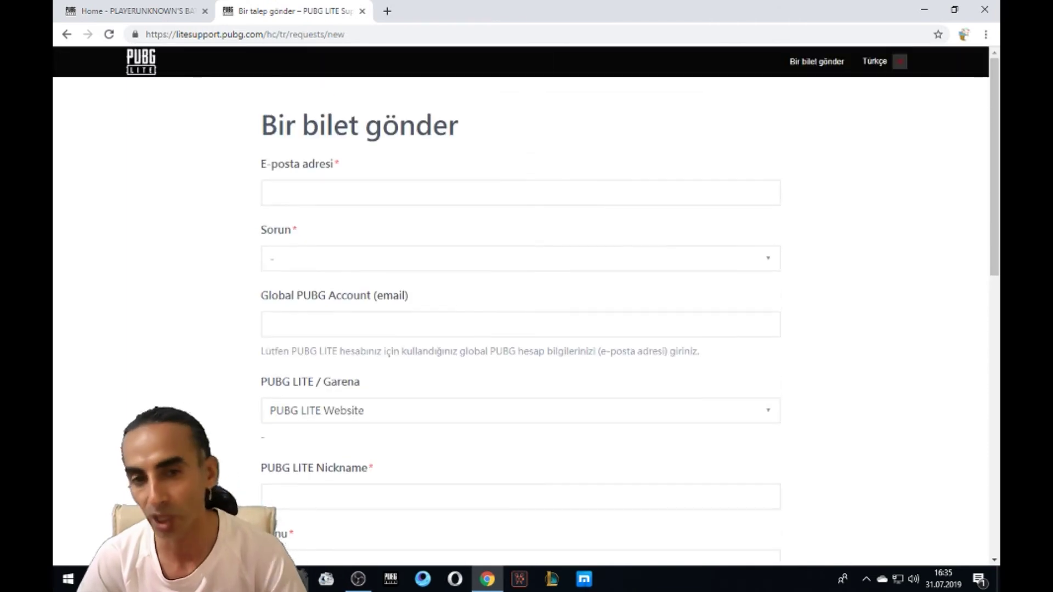
pyautogui.click(291, 192)
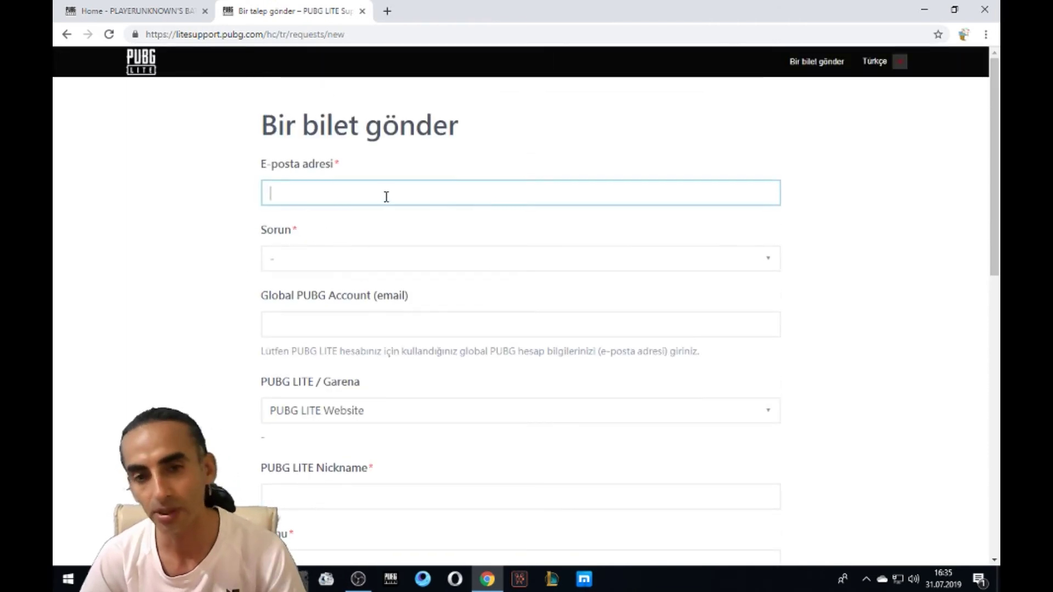
# Step: Choose Men Edilmiş, then Kalıcı Men Edilmiş as the ticket's issue
pyautogui.click(768, 258)
pyautogui.scroll(-1, 396, 311)
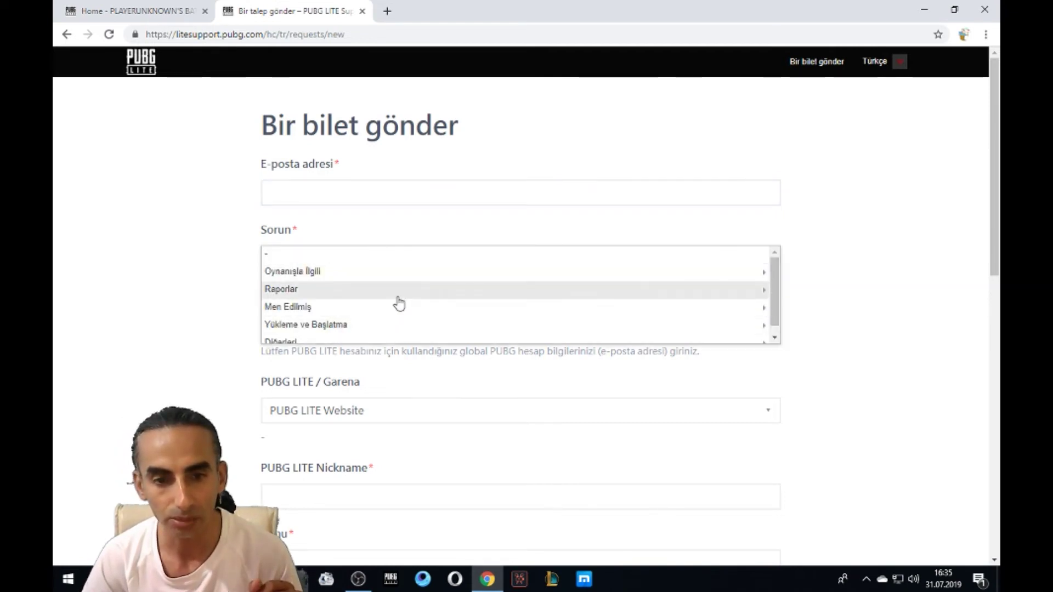
pyautogui.click(371, 301)
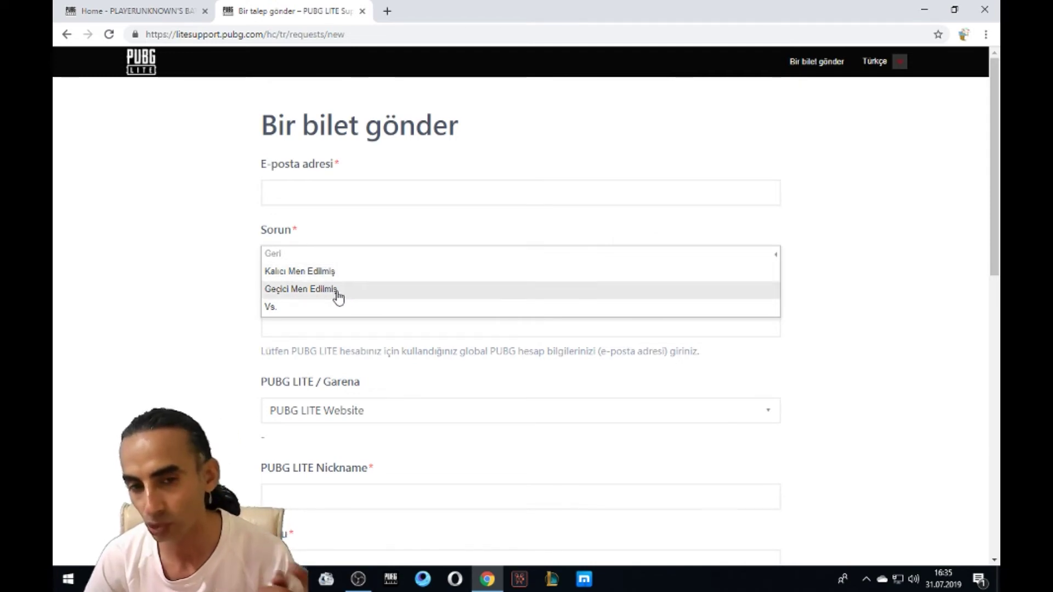
pyautogui.click(338, 276)
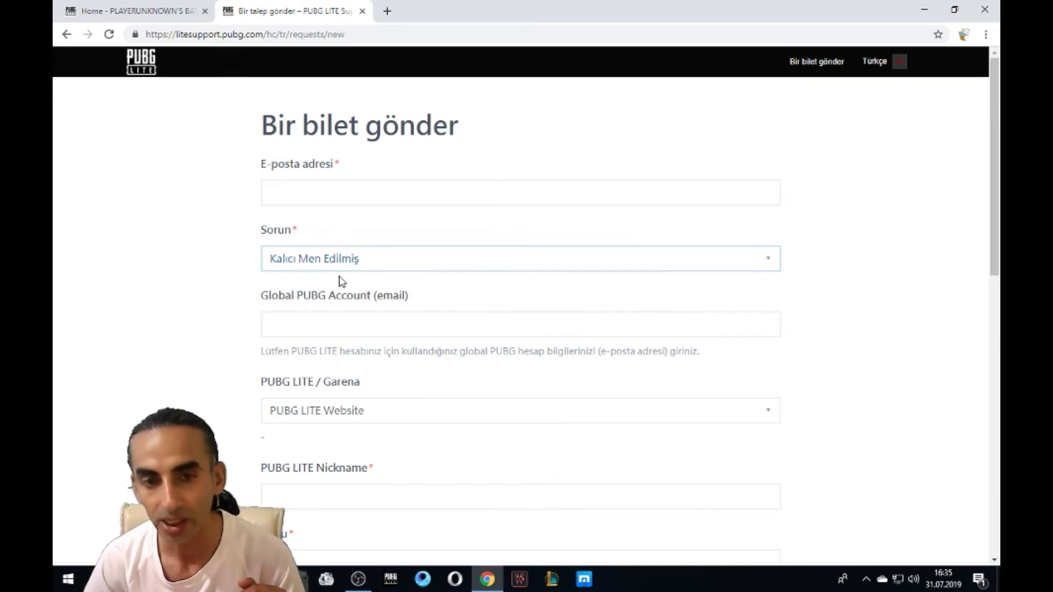
pyautogui.scroll(-1, 187, 349)
# Step: Enter the player's e-mail in Global PUBG Account and paste it into E-posta adresi
pyautogui.click(701, 258)
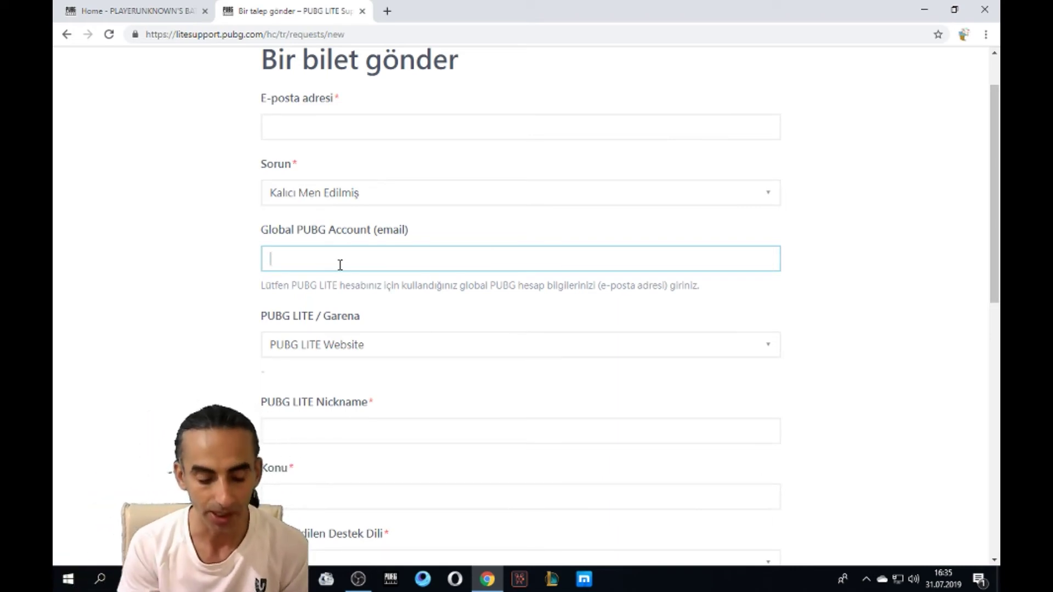
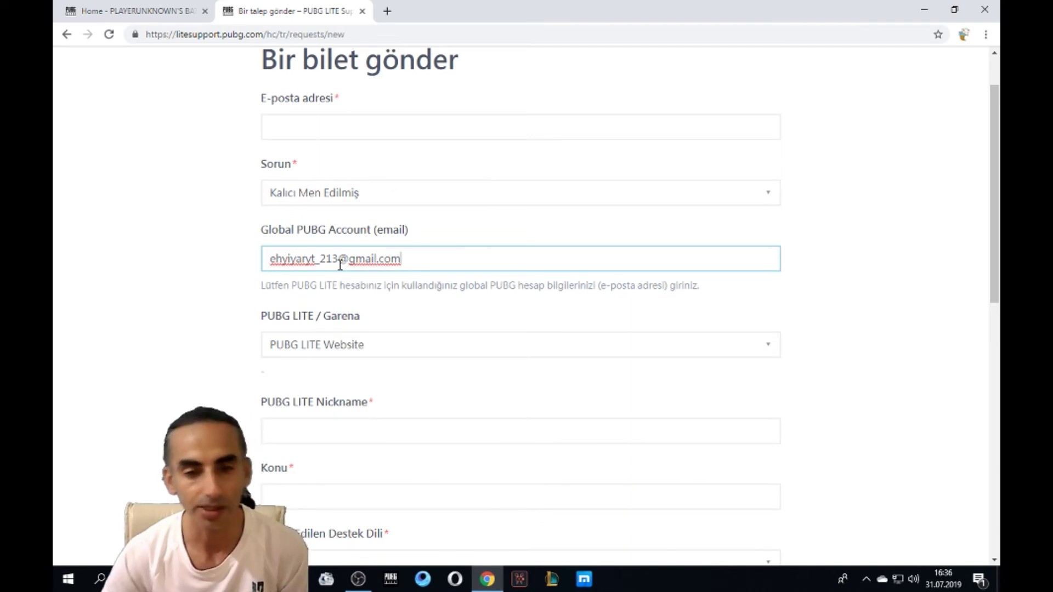
pyautogui.moveTo(403, 259); pyautogui.dragTo(254, 268)
pyautogui.hotkey('ctrl', 'c')
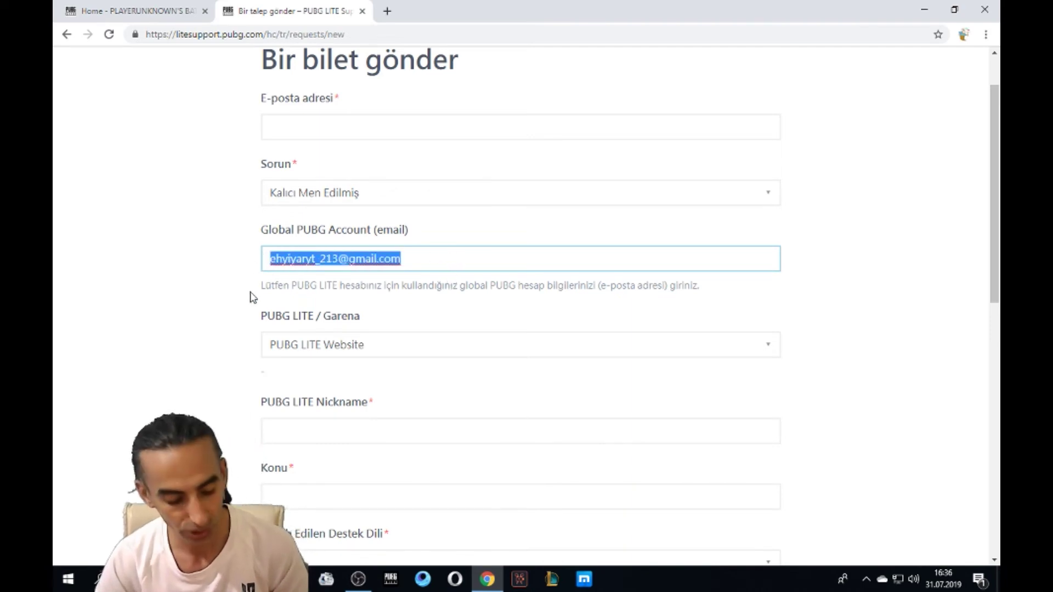
pyautogui.click(327, 126)
pyautogui.hotkey('ctrl', 'v')
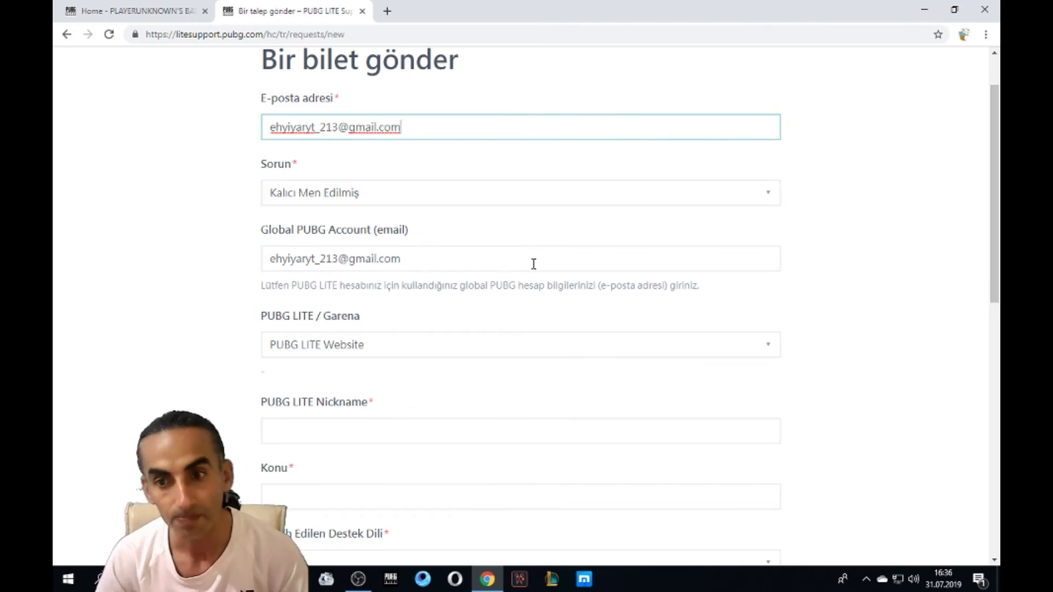
pyautogui.scroll(-1, 252, 329)
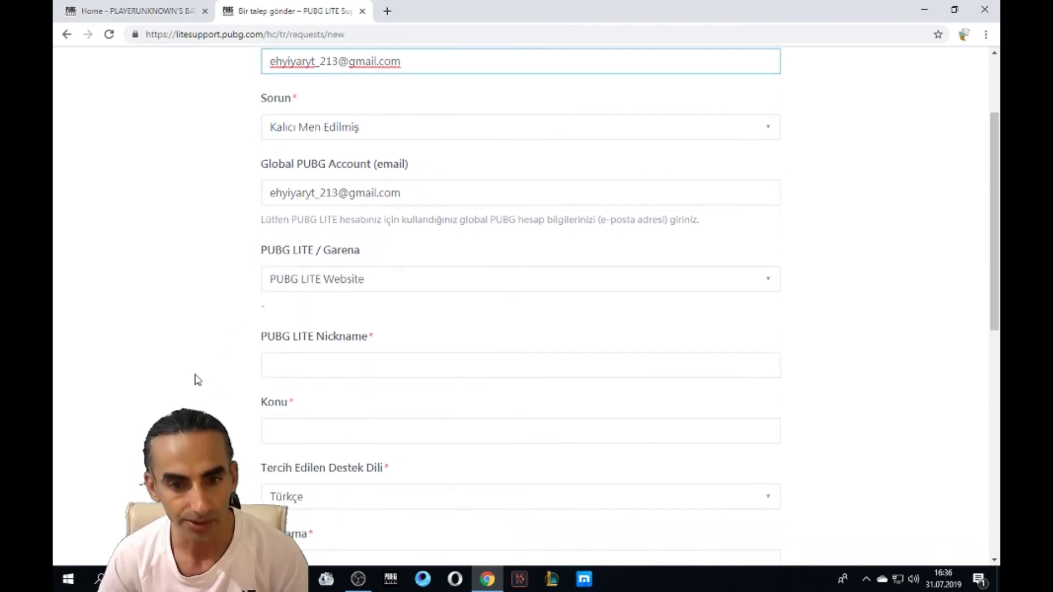
# Step: Keep PUBG LITE Website as platform and enter the player's nickname without its space
pyautogui.click(745, 281)
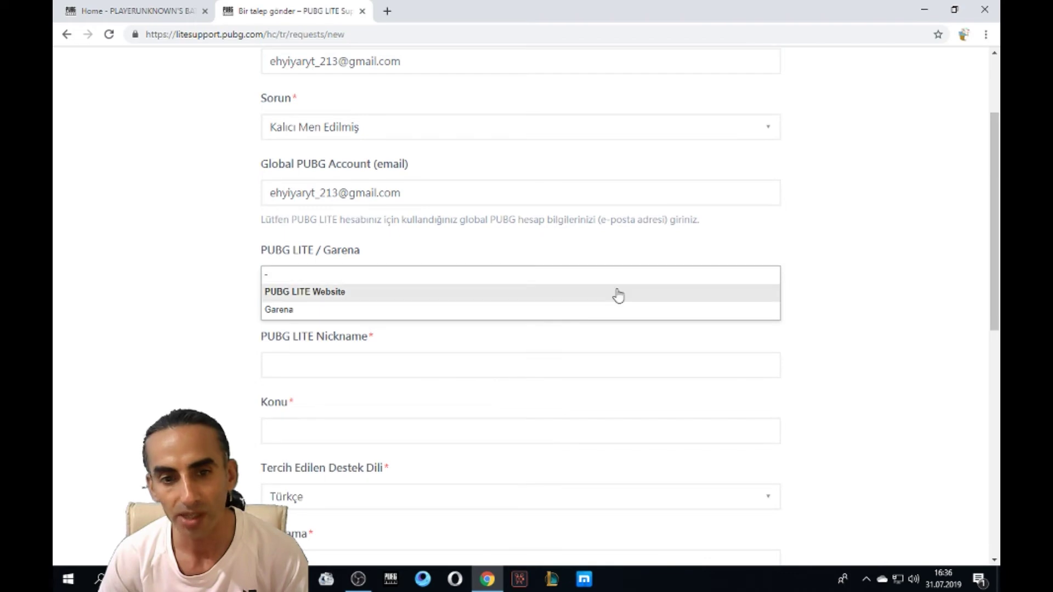
pyautogui.click(339, 291)
pyautogui.scroll(-2, 210, 310)
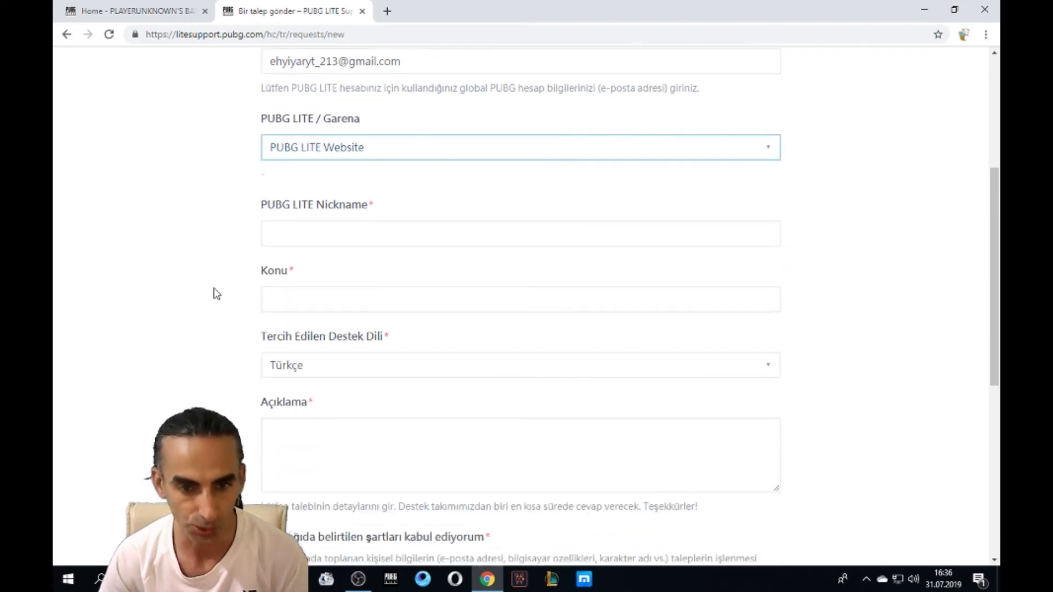
pyautogui.click(340, 236)
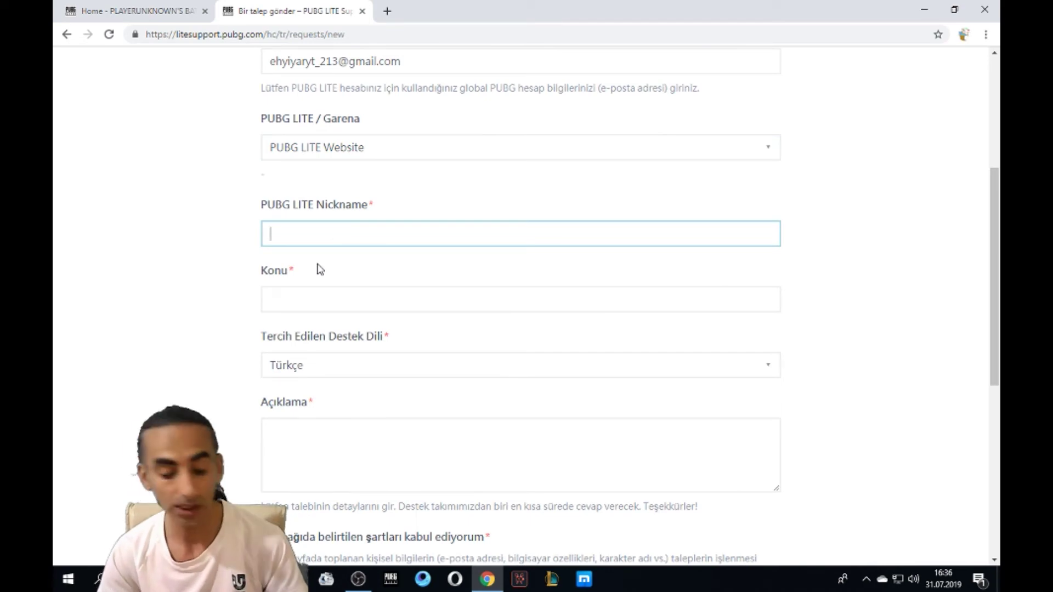
pyautogui.write('e')
pyautogui.write('Ehtiyar')
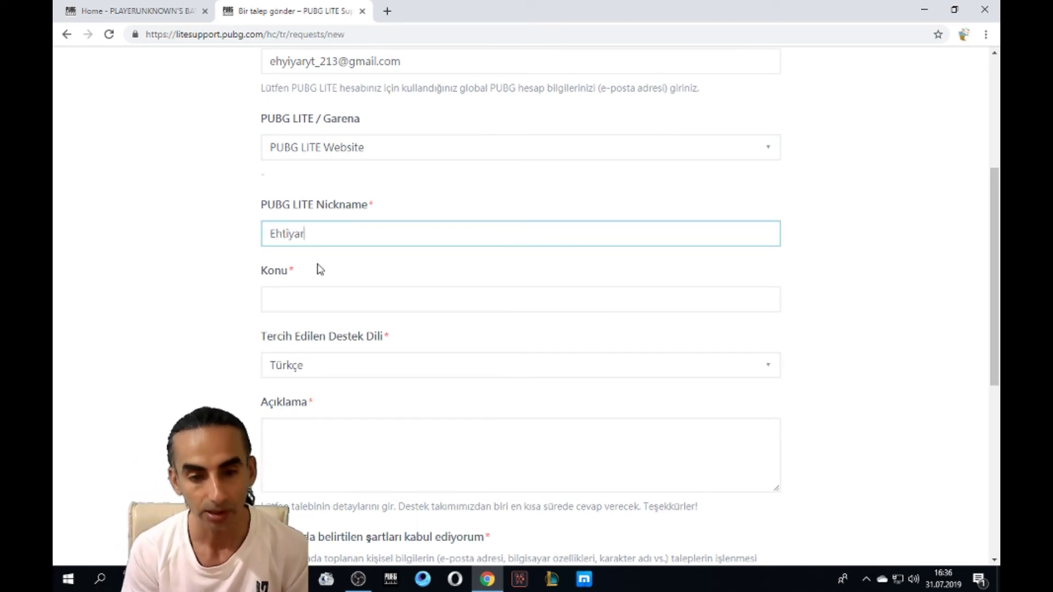
pyautogui.write(' YT')
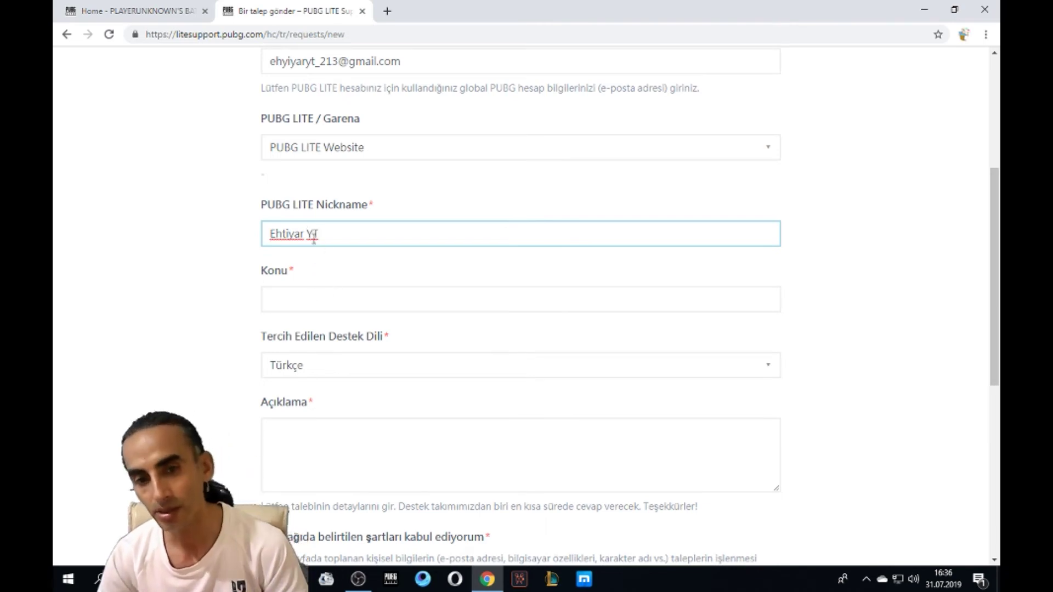
pyautogui.press('BackSpace')
# Step: Write the Konu subject as 'Haksız yere men edilmek', replacing 'ban yemek'
pyautogui.click(310, 299)
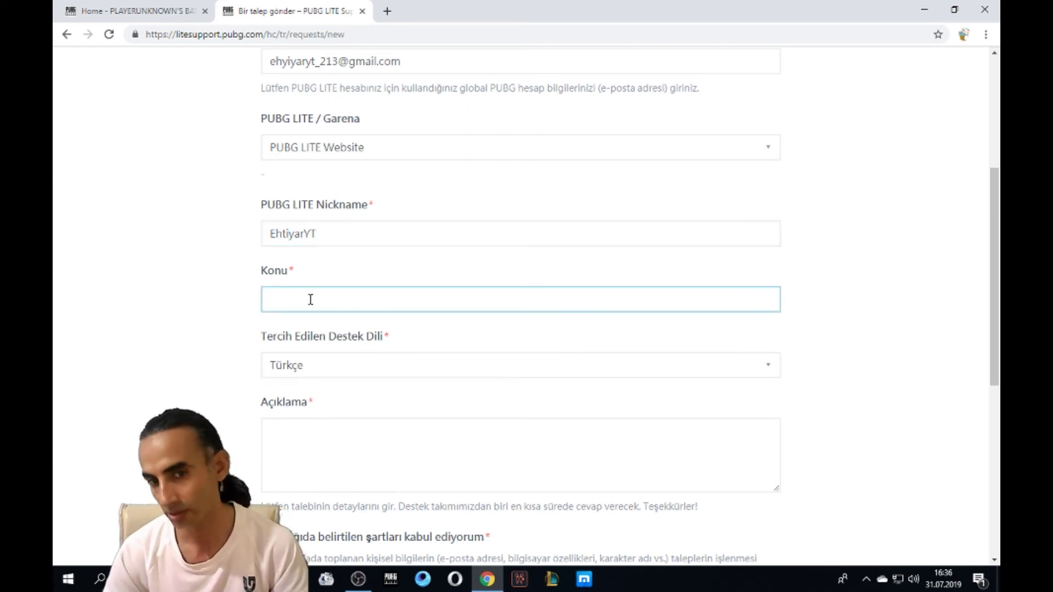
pyautogui.write('Haks')
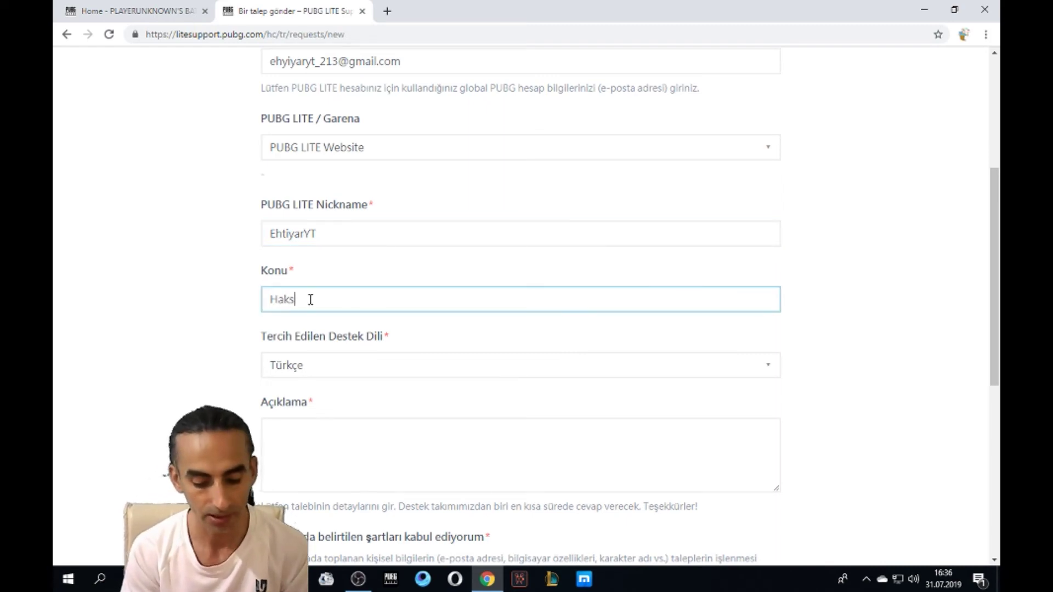
pyautogui.write('ız yere')
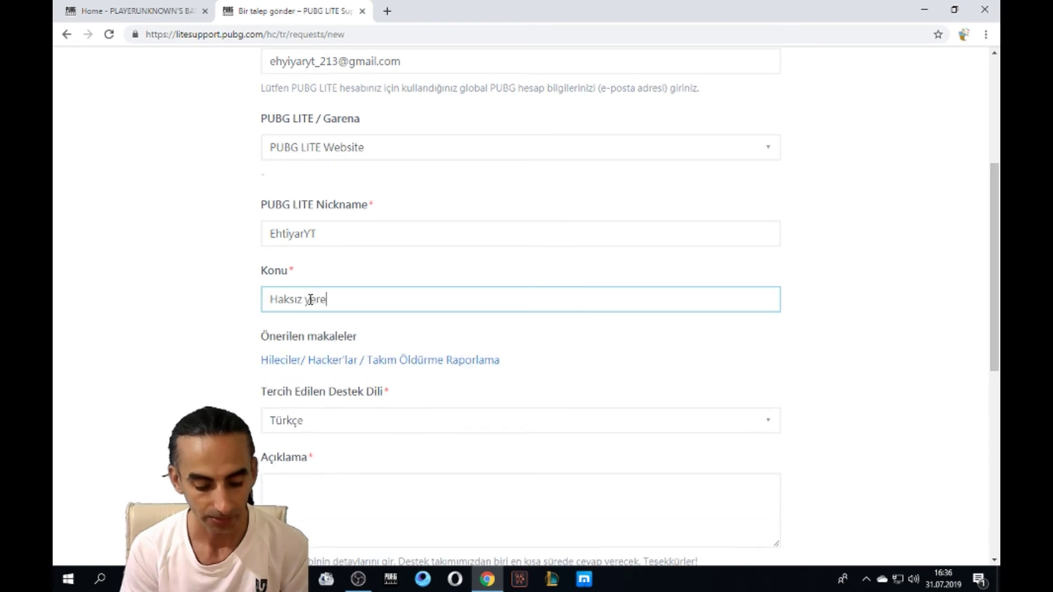
pyautogui.write(' ban yemek')
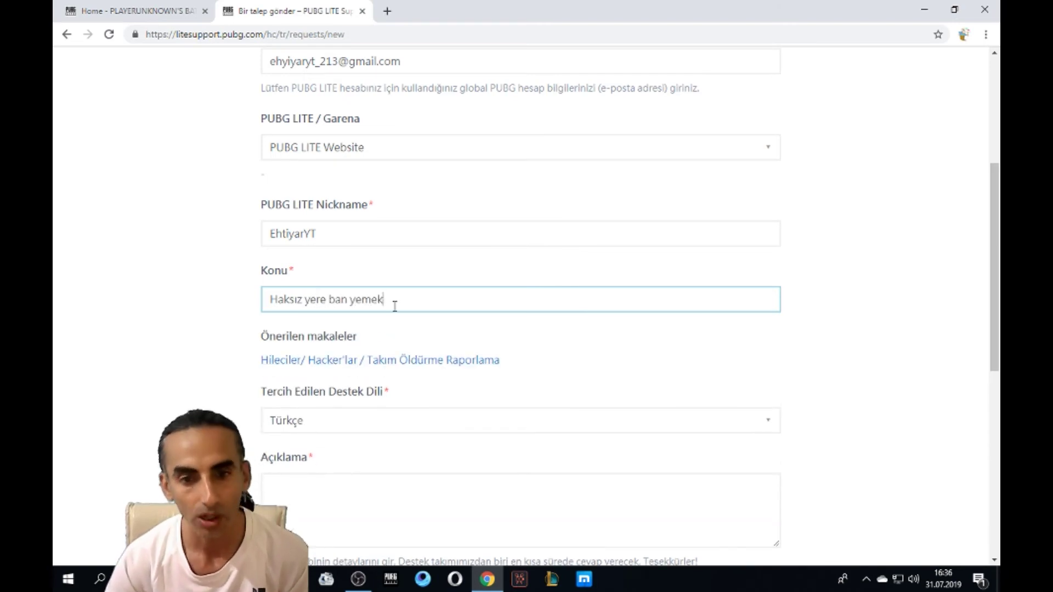
pyautogui.moveTo(393, 302); pyautogui.dragTo(333, 303)
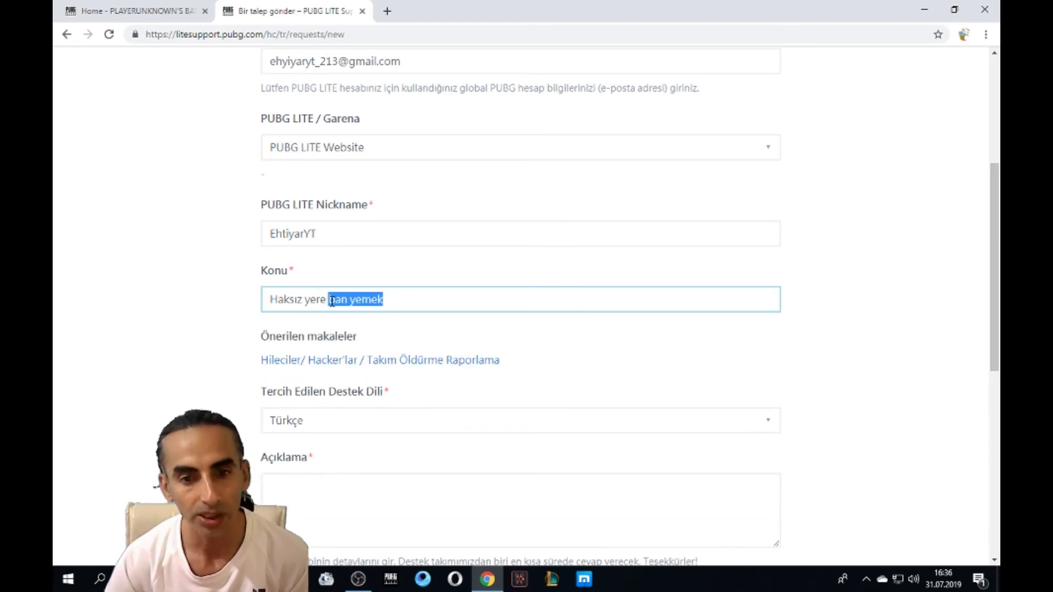
pyautogui.write('men edilmek')
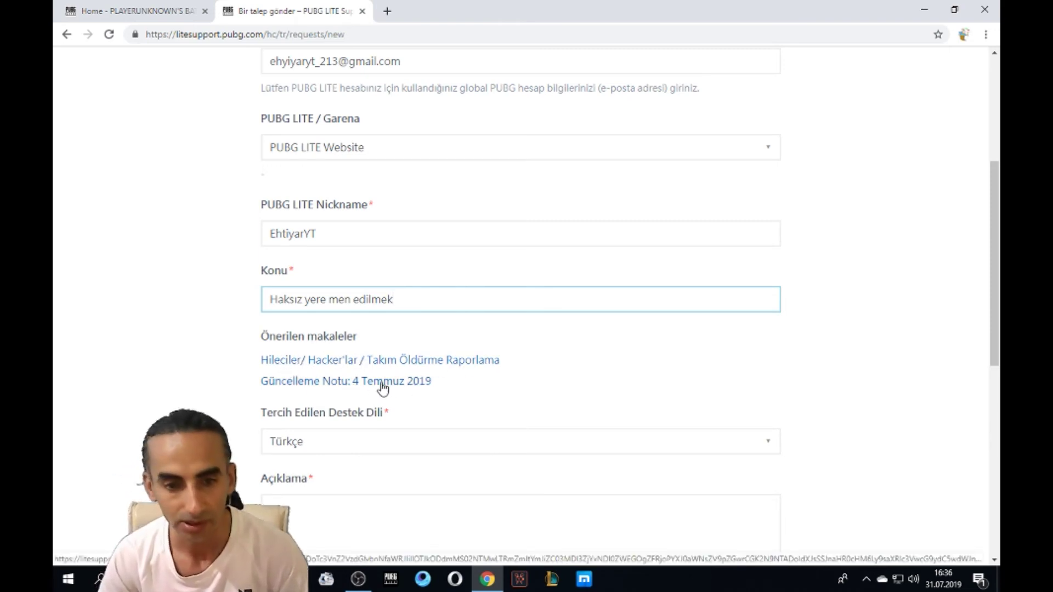
# Step: Confirm Türkçe in the support language dropdown
pyautogui.scroll(-2, 384, 387)
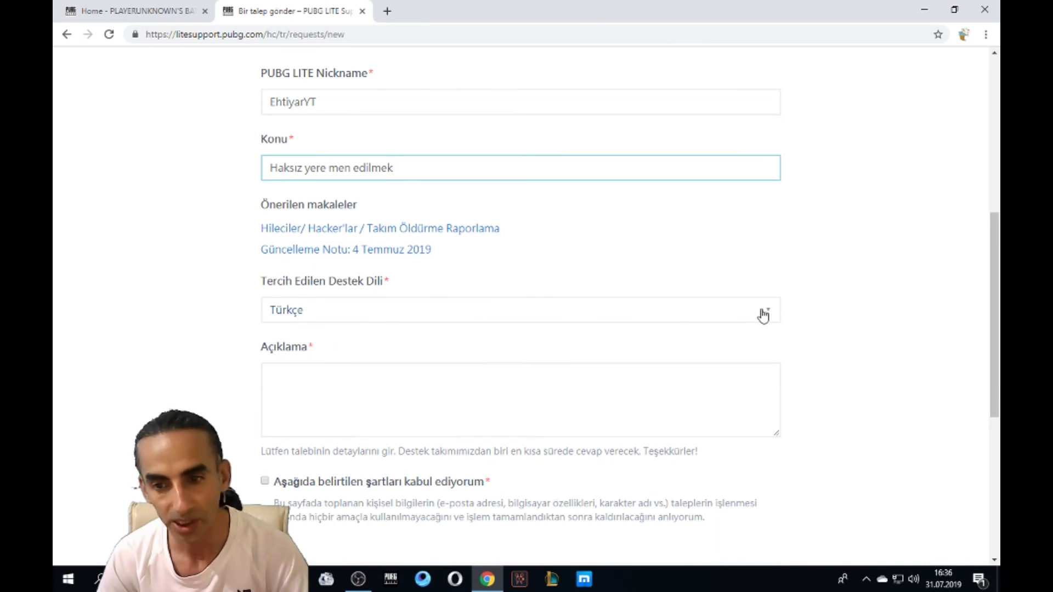
pyautogui.click(762, 315)
pyautogui.press('Down')
pyautogui.press('Down')
pyautogui.press('Return')
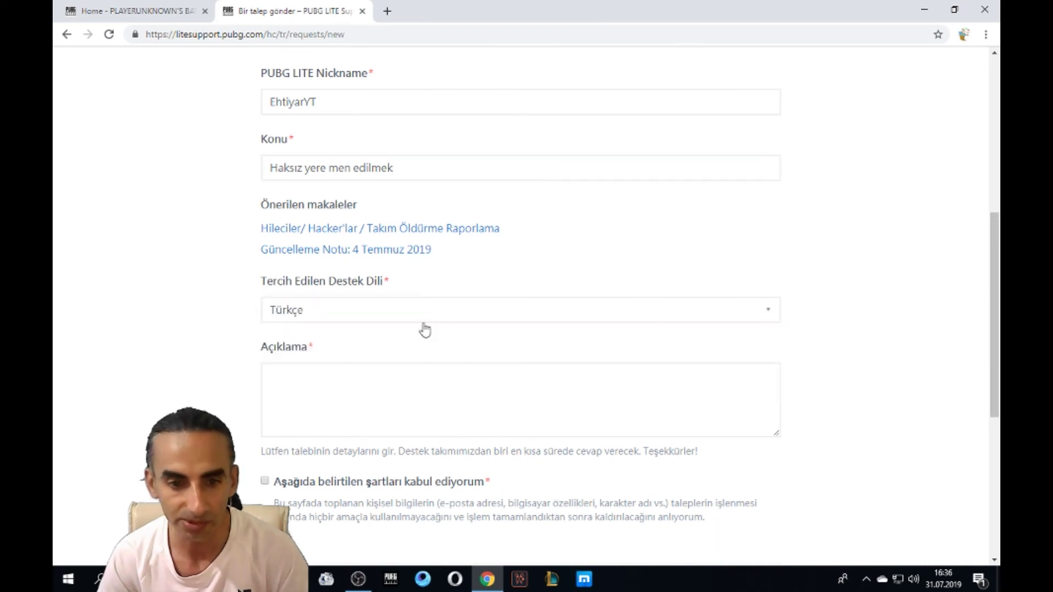
pyautogui.click(348, 380)
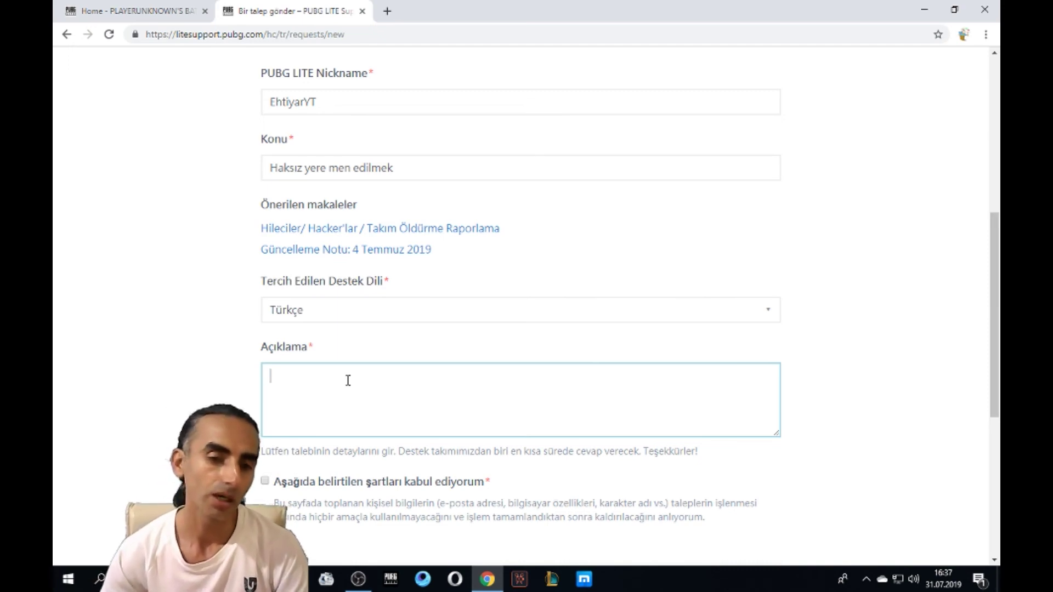
pyautogui.scroll(-1, 345, 357)
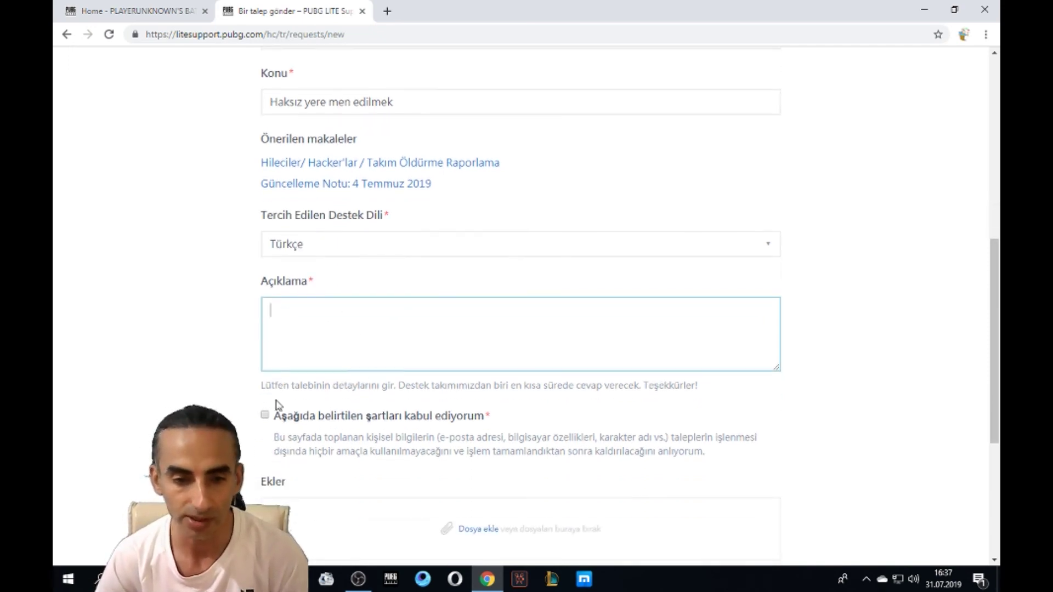
# Step: Tick 'Aşağıda belirtilen şartları kabul ediyorum' and close the support ticket tab
pyautogui.click(265, 415)
pyautogui.scroll(-3, 521, 329)
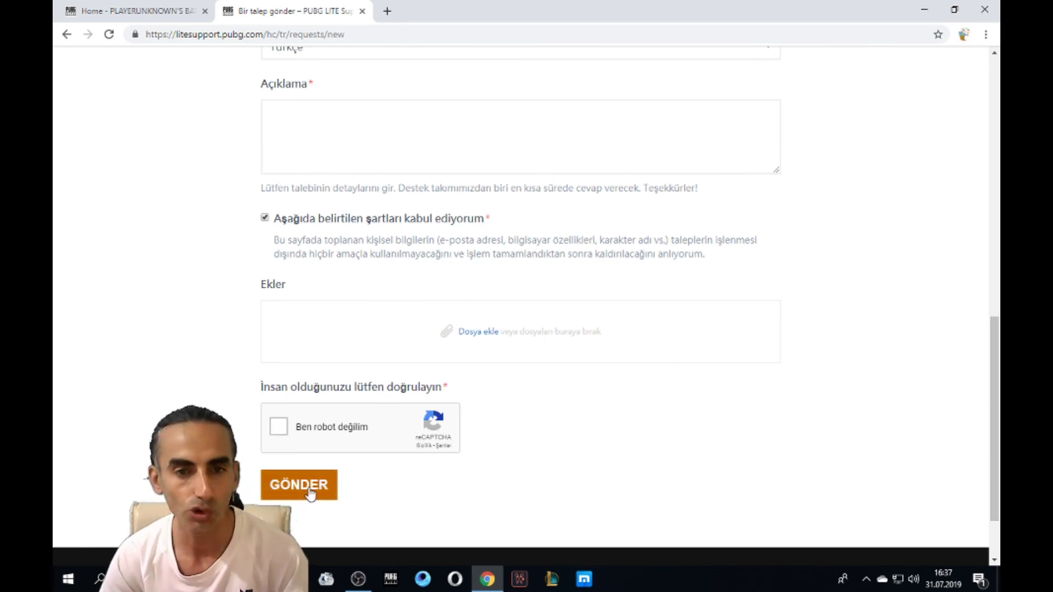
pyautogui.click(365, 15)
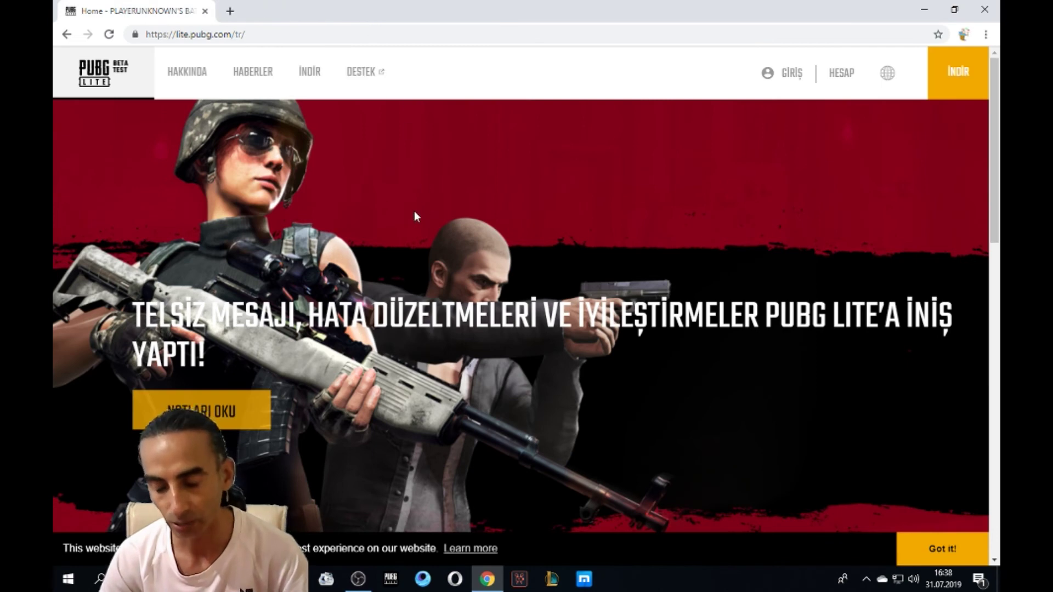